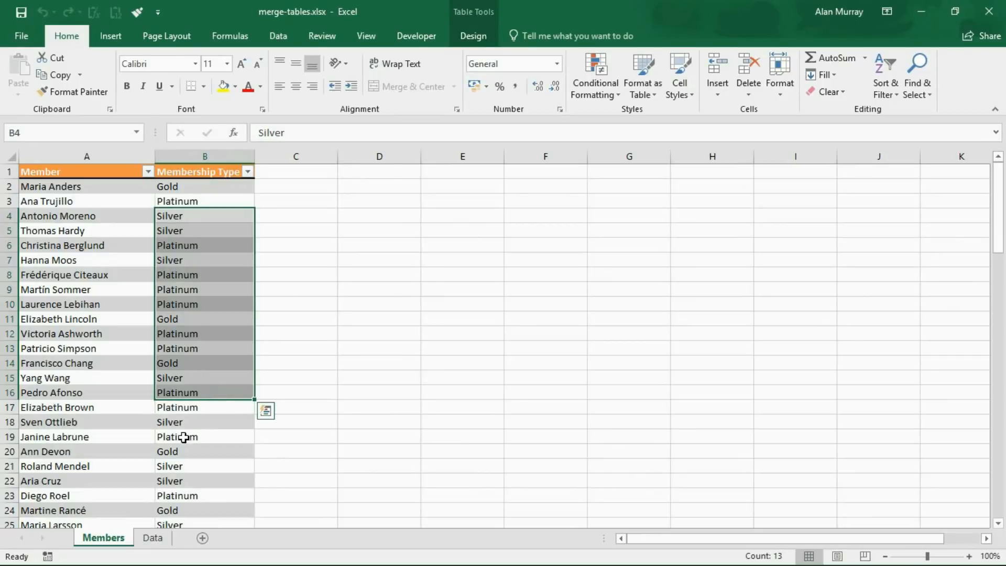
Review the membership prices on the Data sheet and the member list on the Members sheet
{"action": "left_click", "coordinate": [153, 538]}
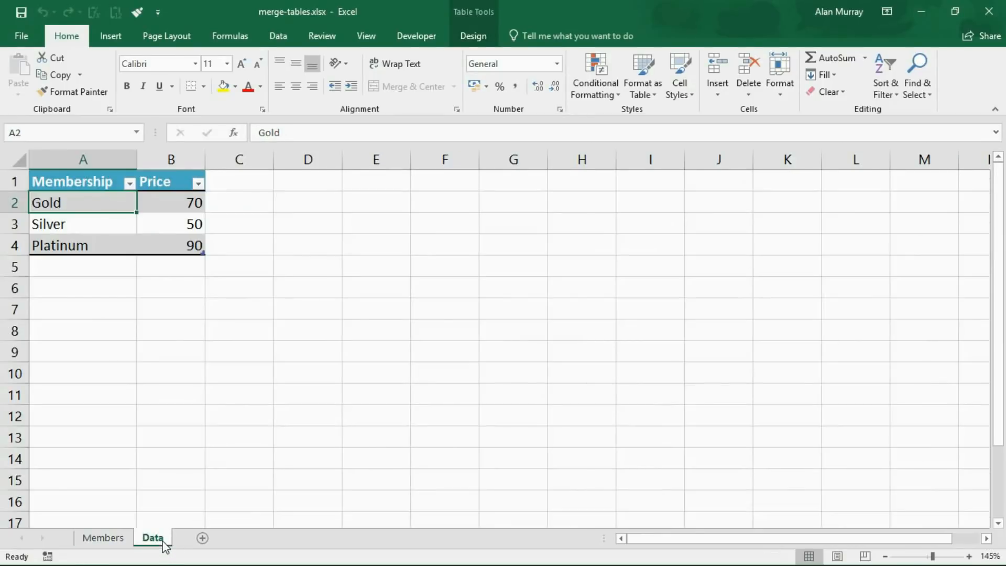
{"action": "left_click_drag", "start_coordinate": [111, 207], "coordinate": [111, 245]}
{"action": "left_click", "coordinate": [149, 207]}
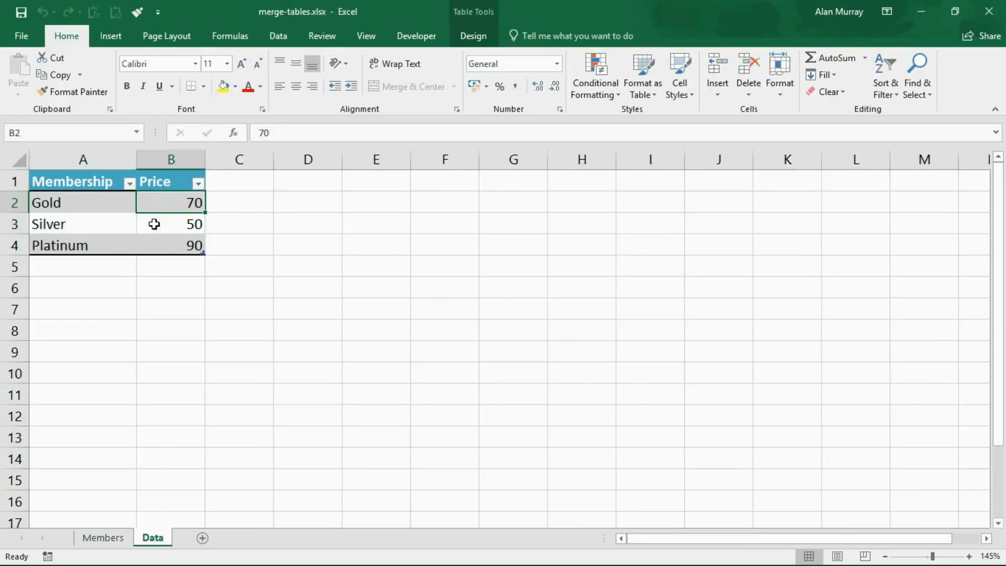
{"action": "left_click", "coordinate": [122, 540]}
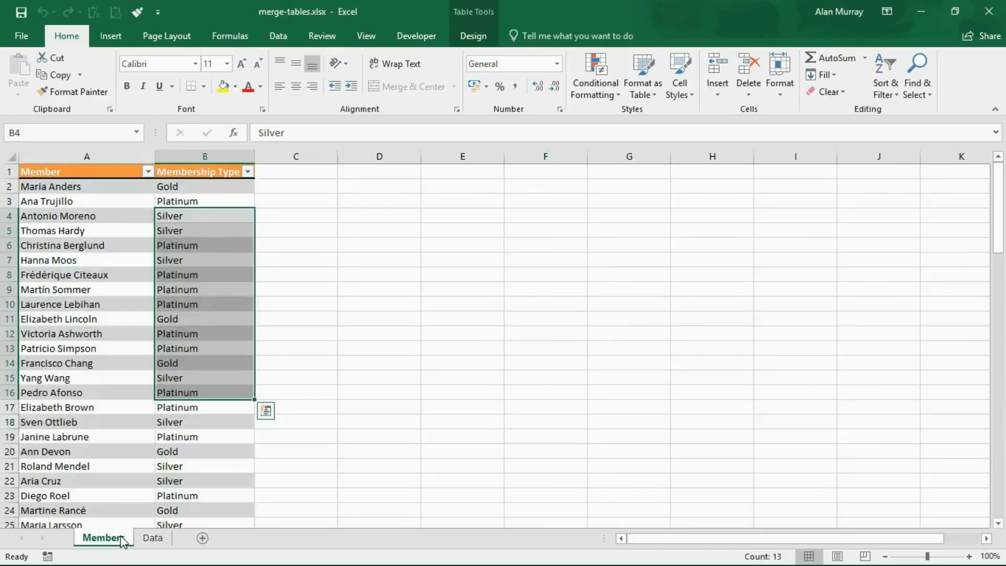
{"action": "left_click_drag", "start_coordinate": [278, 173], "coordinate": [272, 416]}
{"action": "left_click", "coordinate": [126, 315]}
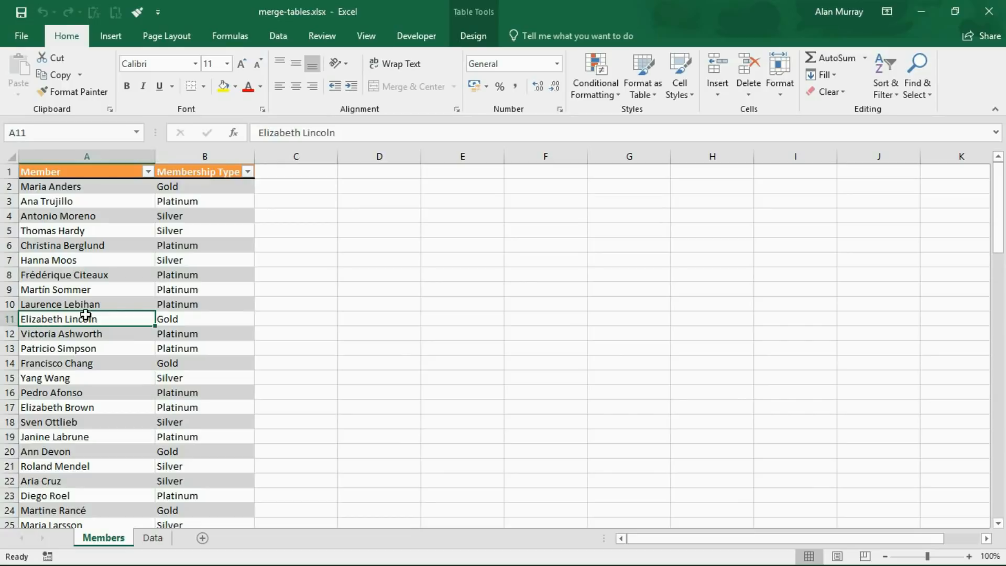
{"action": "left_click", "coordinate": [133, 291]}
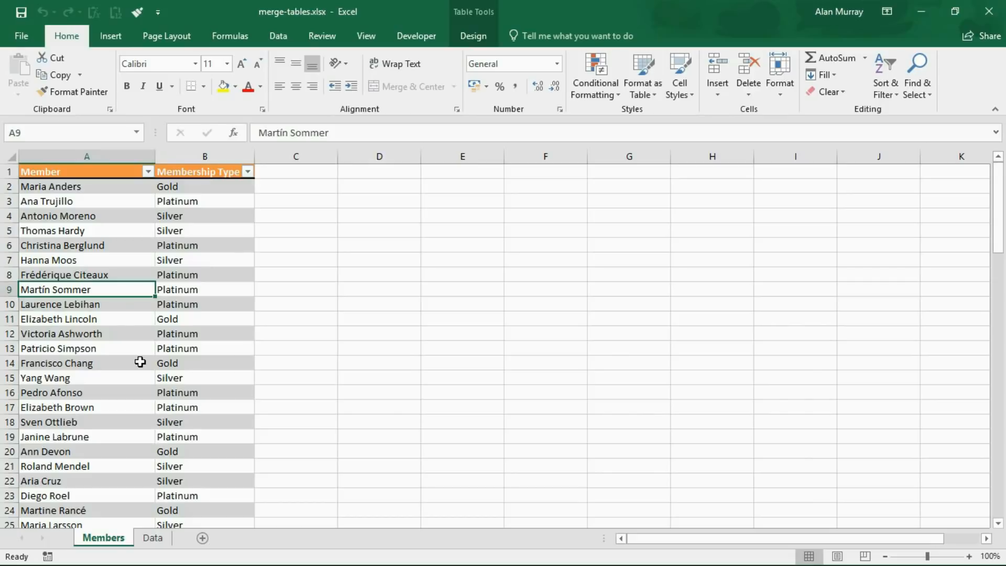
{"action": "left_click", "coordinate": [119, 316]}
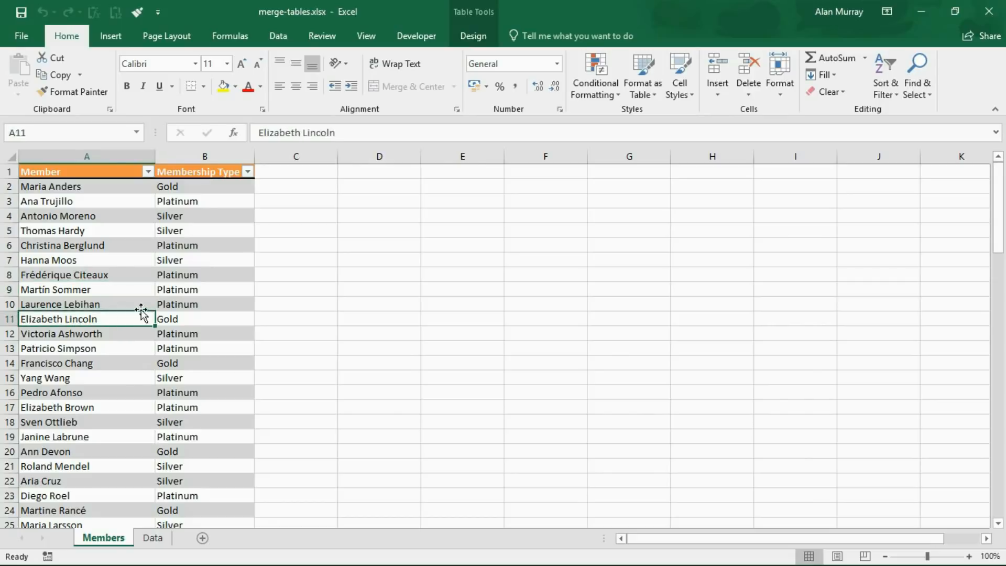
Check the table names assigned to the tables on the Members and Data sheets
{"action": "left_click", "coordinate": [468, 36]}
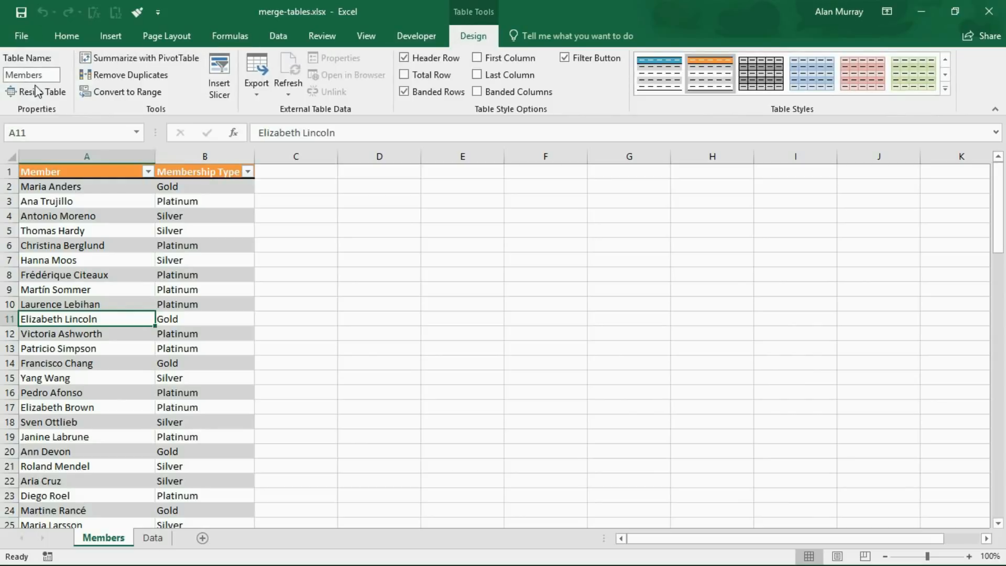
{"action": "left_click", "coordinate": [153, 537]}
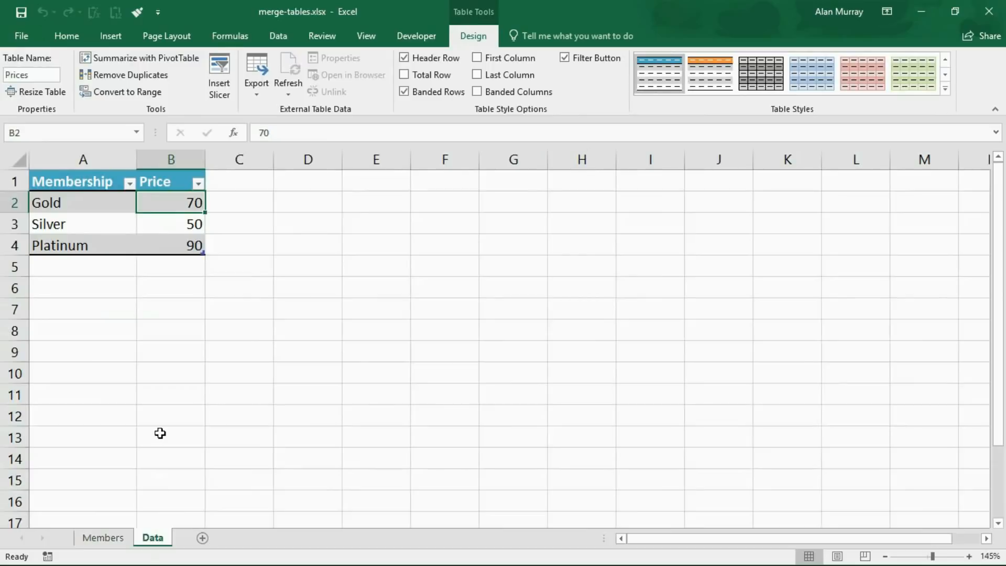
{"action": "left_click", "coordinate": [160, 239]}
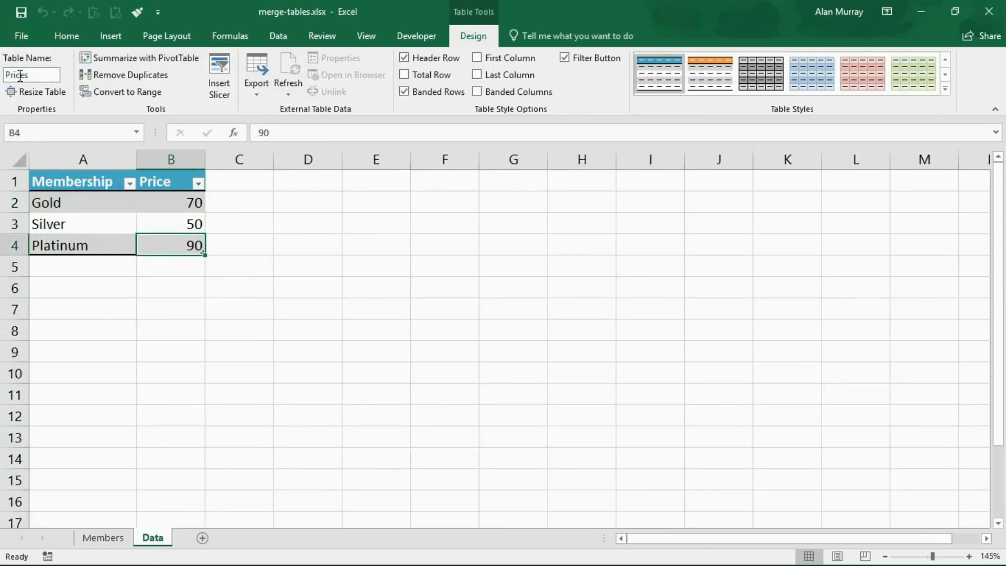
{"action": "left_click", "coordinate": [96, 538]}
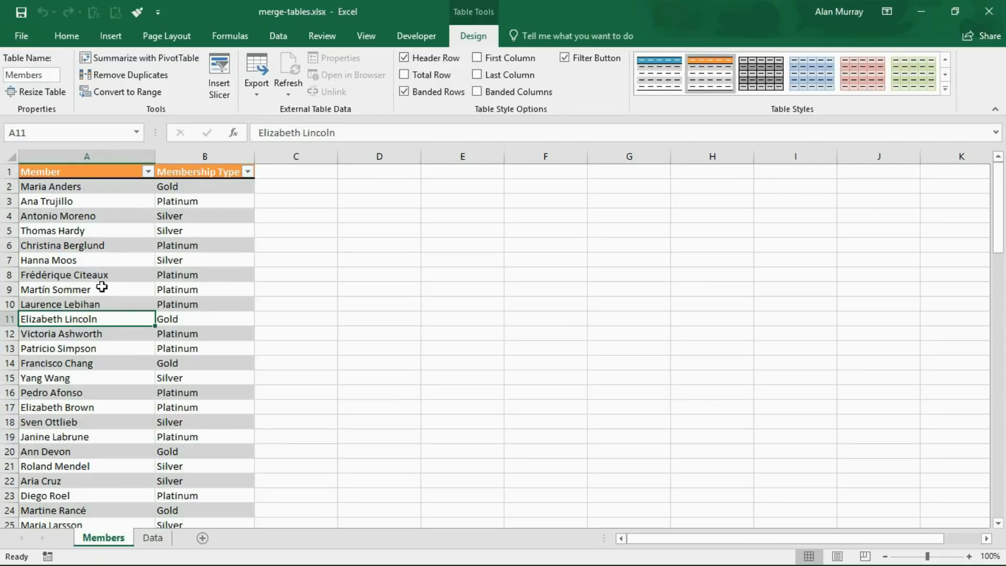
{"action": "left_click", "coordinate": [102, 289]}
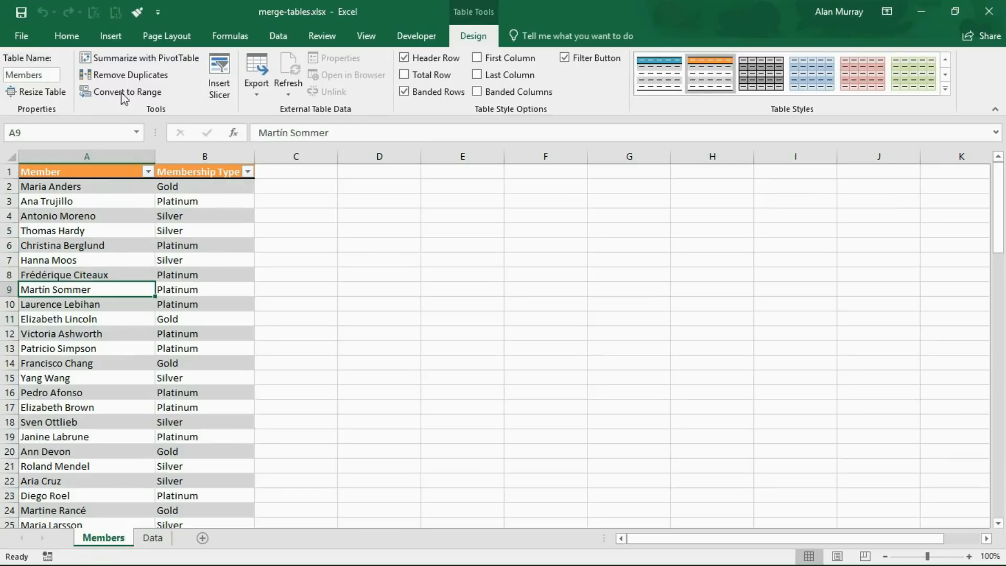
Examine the Format as Table styles and the table design options for the Members table
{"action": "left_click", "coordinate": [70, 37]}
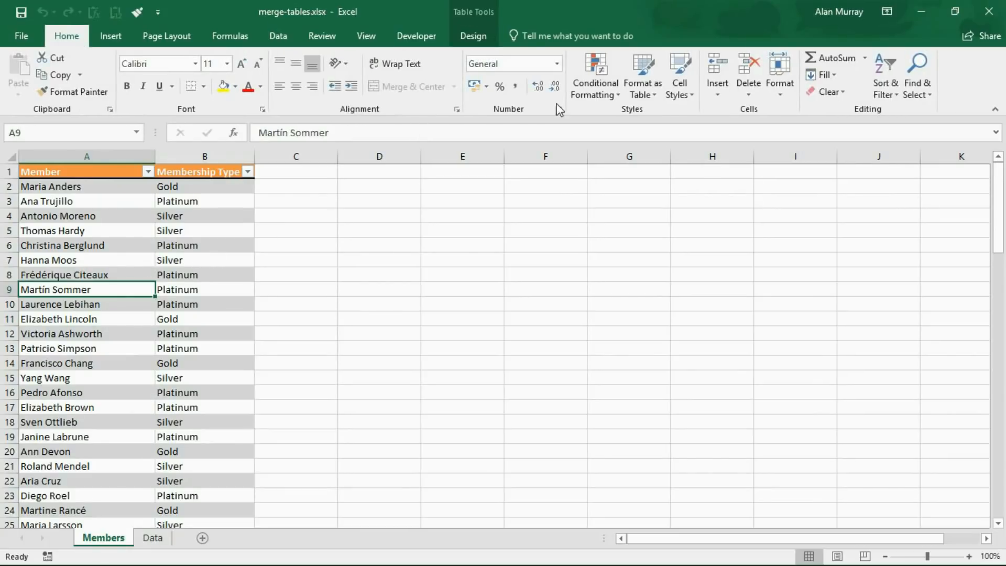
{"action": "left_click", "coordinate": [649, 96]}
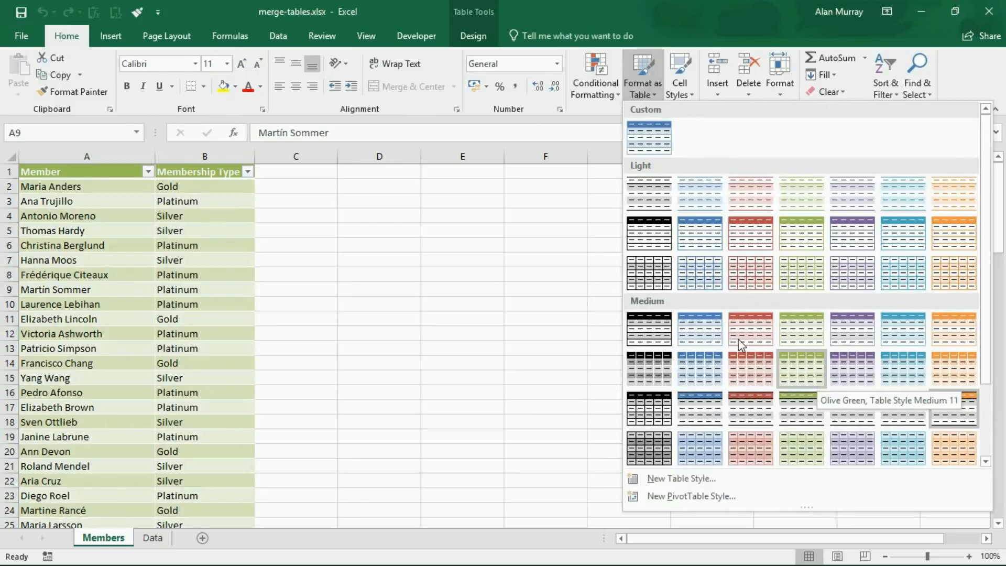
{"action": "left_click", "coordinate": [473, 39]}
{"action": "left_click", "coordinate": [473, 40]}
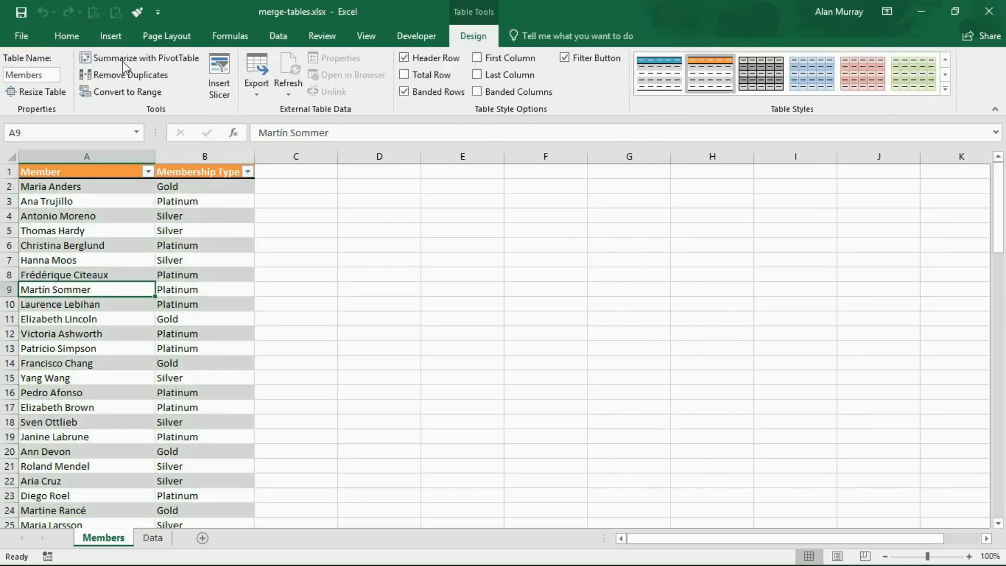
{"action": "left_click", "coordinate": [98, 245]}
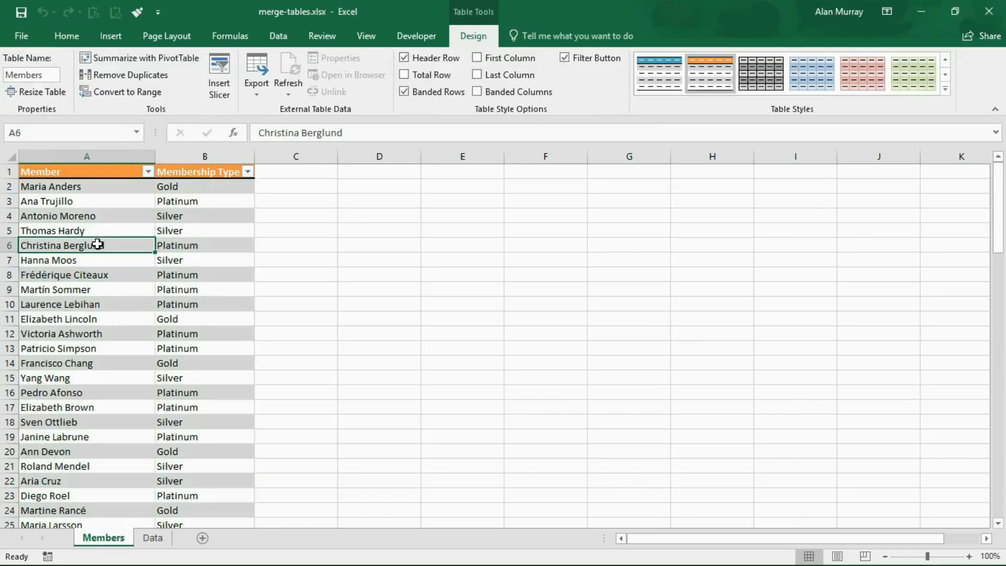
{"action": "left_click", "coordinate": [127, 305]}
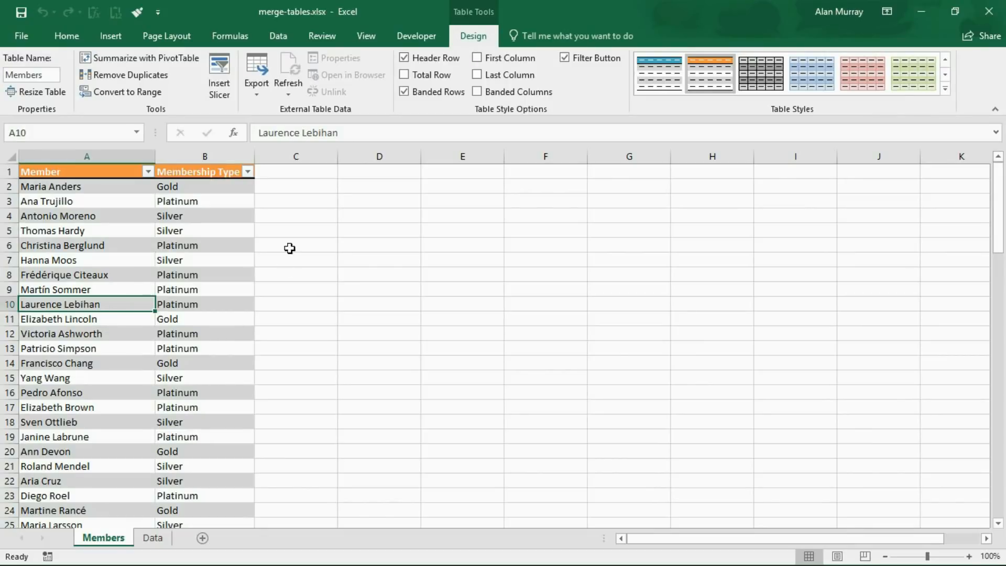
Load the Members table into the Power Query Editor and check its query name
{"action": "left_click", "coordinate": [282, 37]}
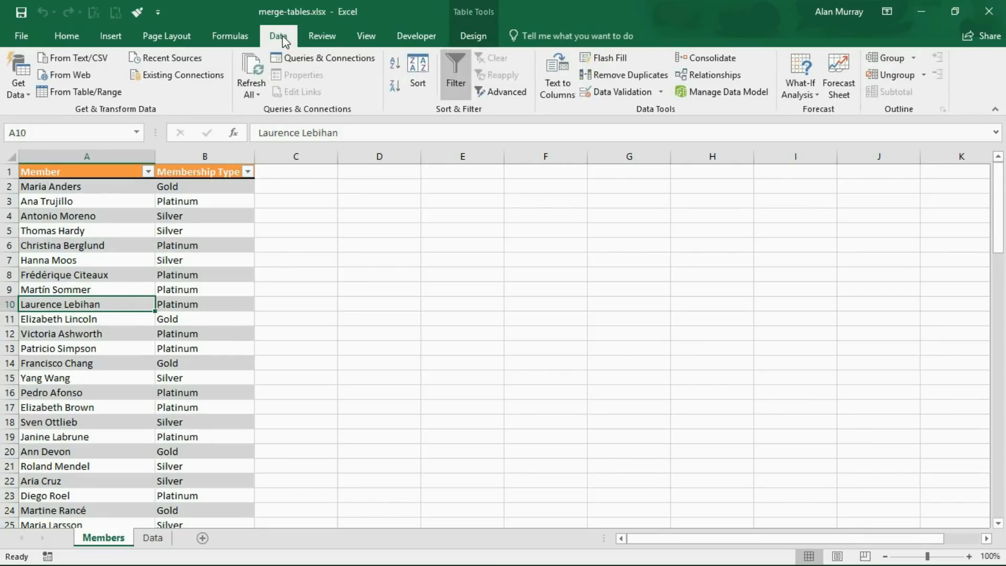
{"action": "left_click", "coordinate": [80, 92]}
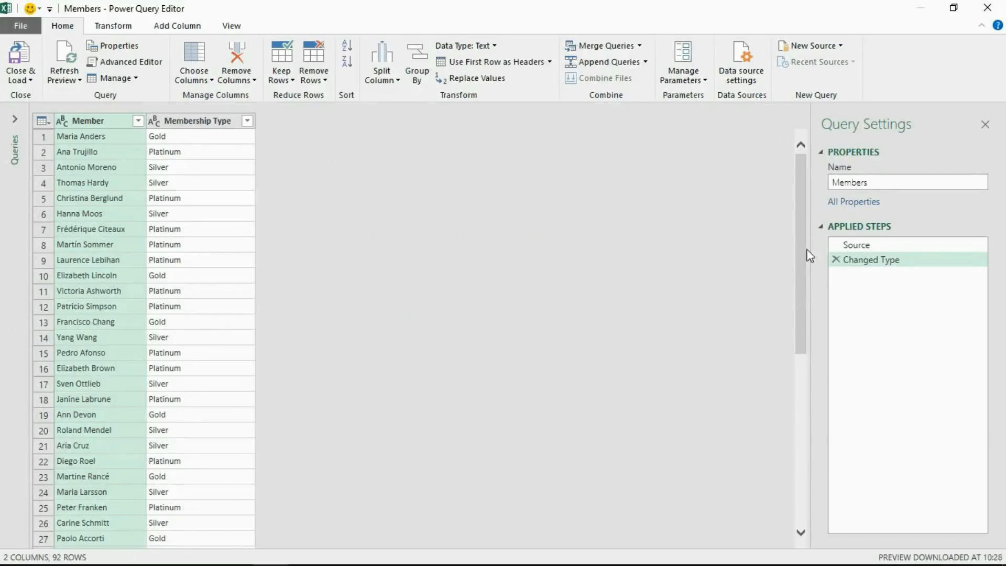
{"action": "left_click_drag", "start_coordinate": [881, 181], "coordinate": [831, 182]}
{"action": "left_click", "coordinate": [880, 189]}
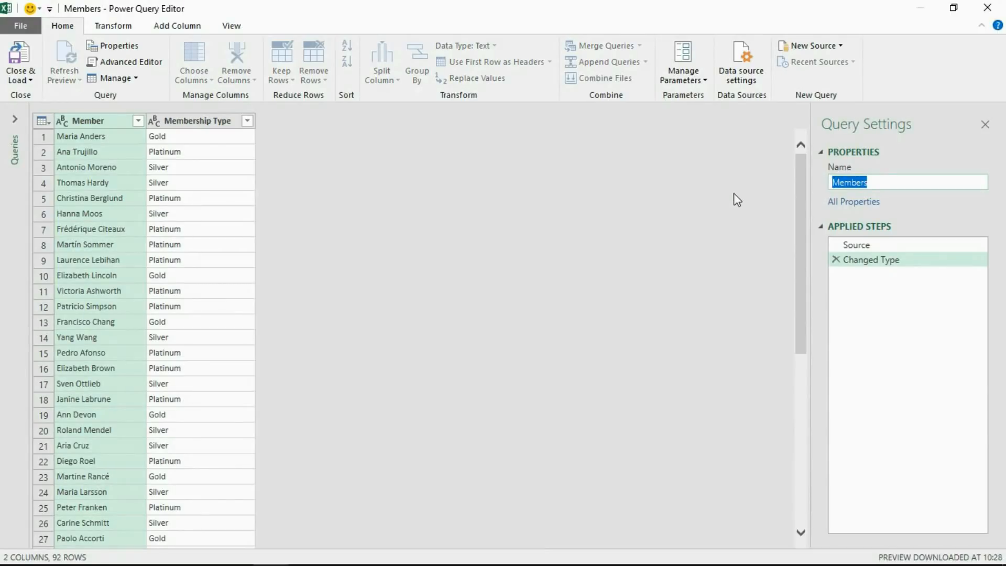
Close the editor and load the Members query as Only Create Connection
{"action": "left_click", "coordinate": [32, 82]}
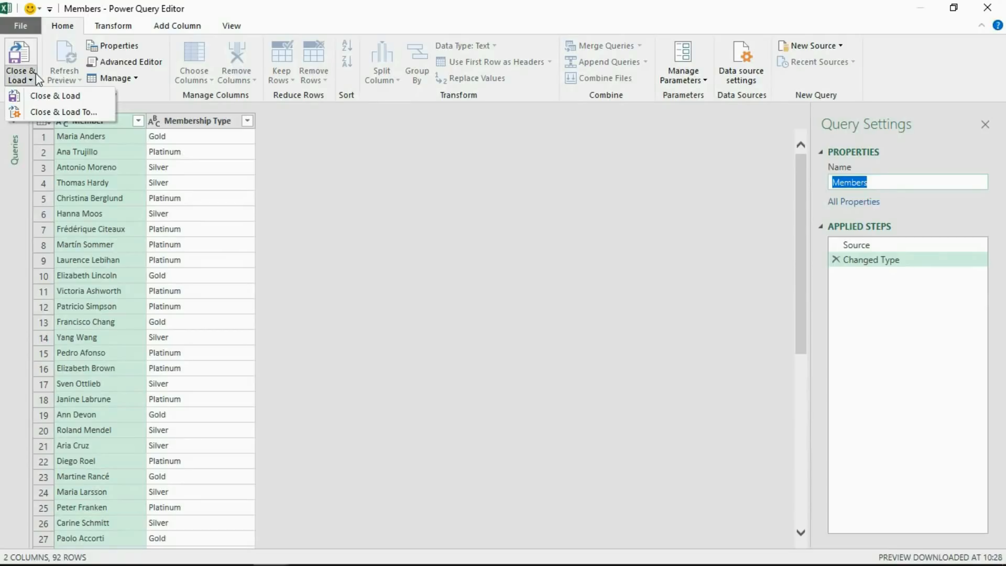
{"action": "left_click", "coordinate": [67, 109]}
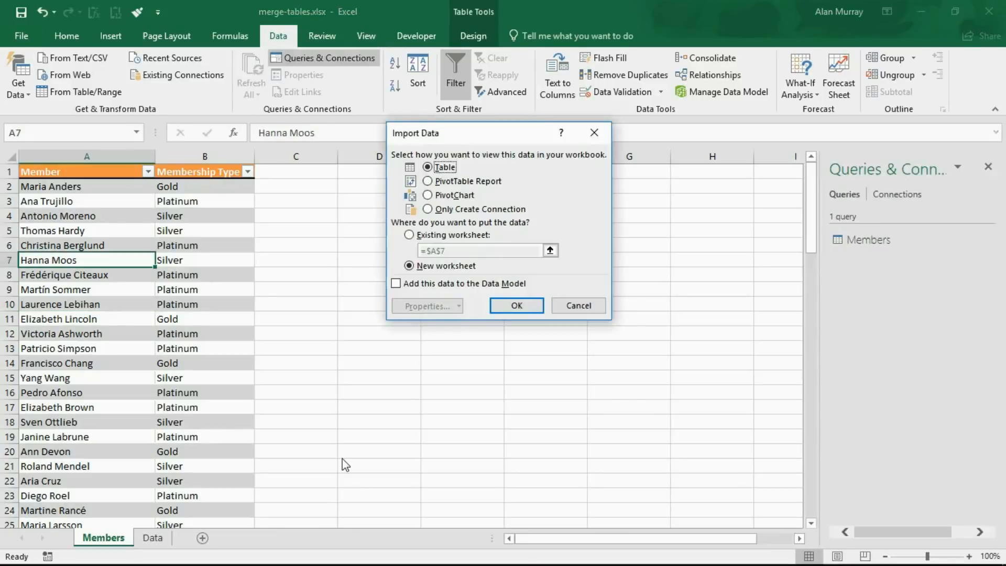
{"action": "left_click", "coordinate": [439, 209]}
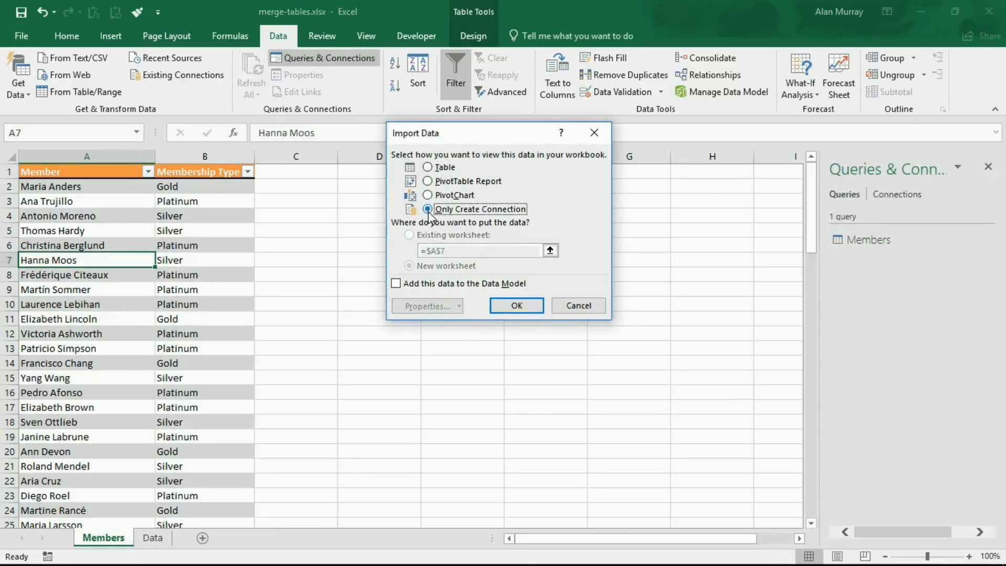
{"action": "left_click", "coordinate": [496, 303]}
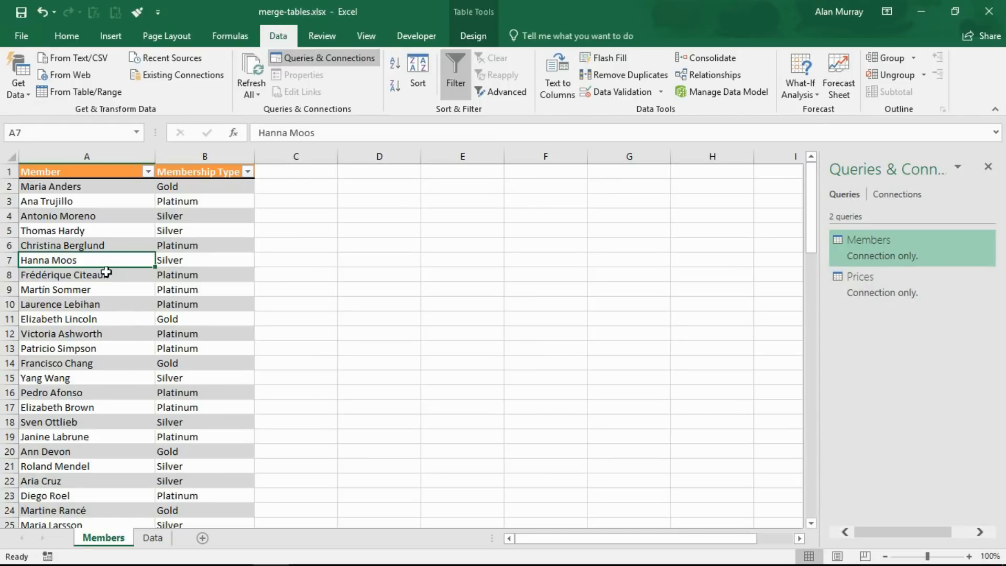
Start a merge from the Members query and choose Prices as the second table
{"action": "left_click", "coordinate": [20, 82]}
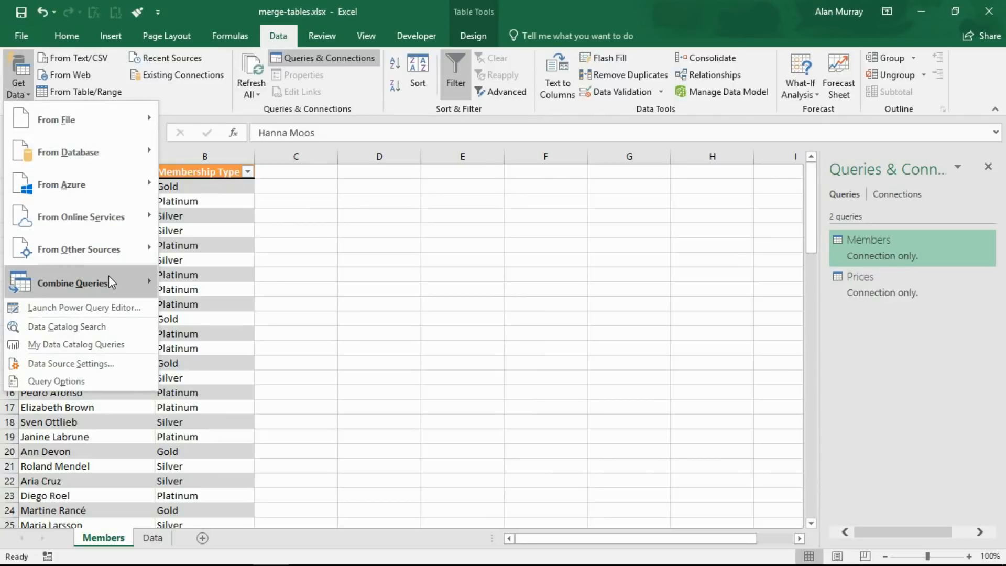
{"action": "mouse_move", "coordinate": [108, 279]}
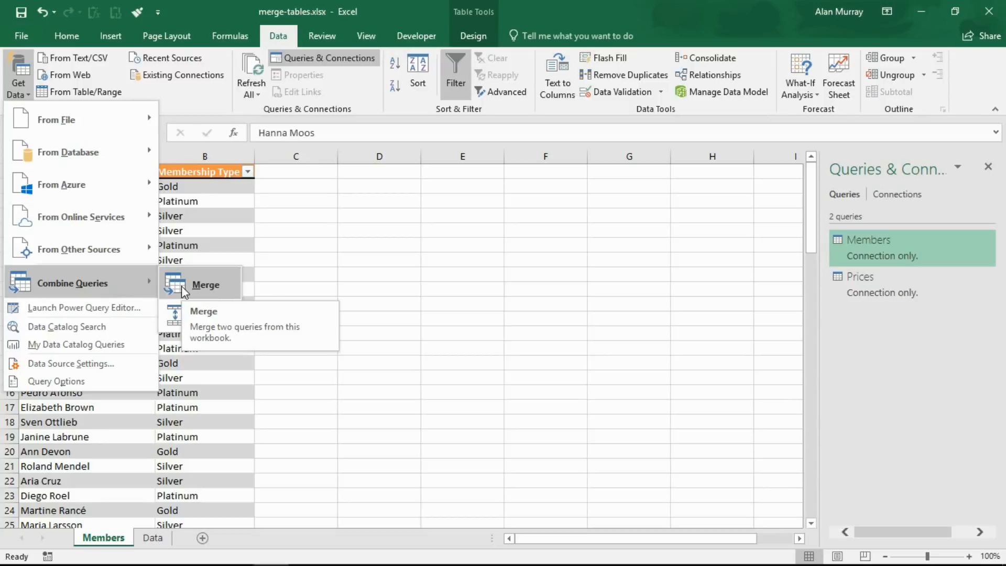
{"action": "right_click", "coordinate": [880, 251]}
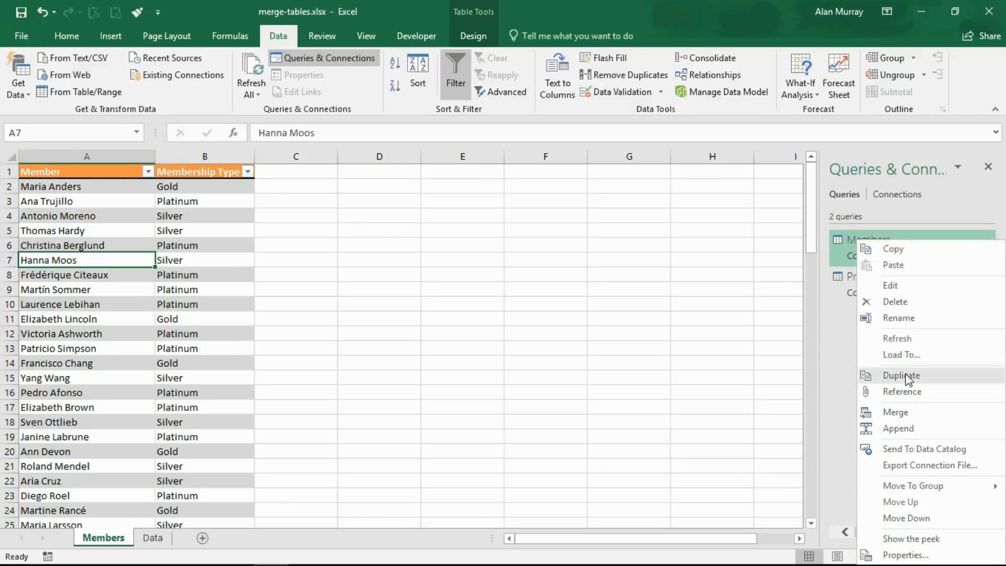
{"action": "left_click", "coordinate": [906, 414]}
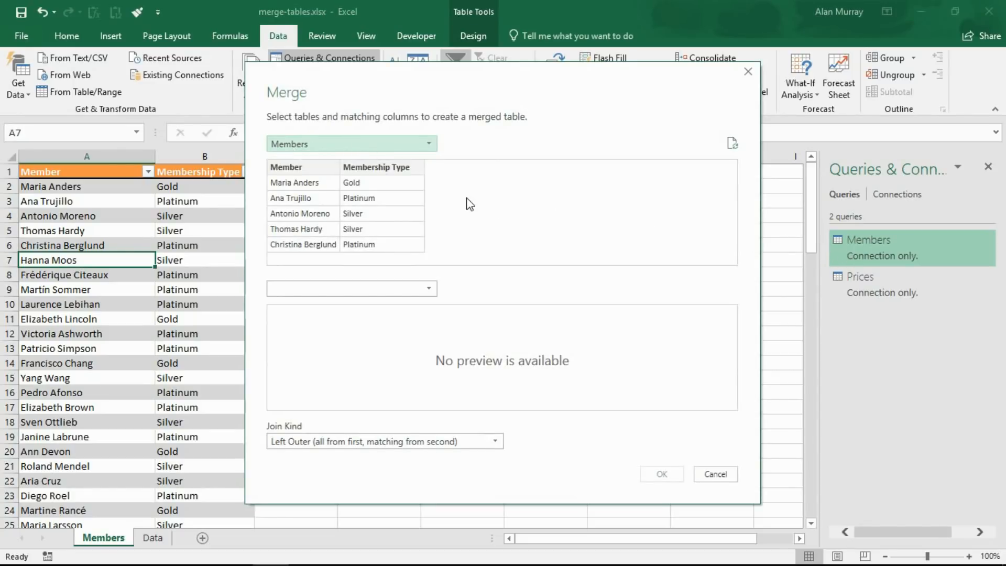
{"action": "left_click", "coordinate": [430, 289]}
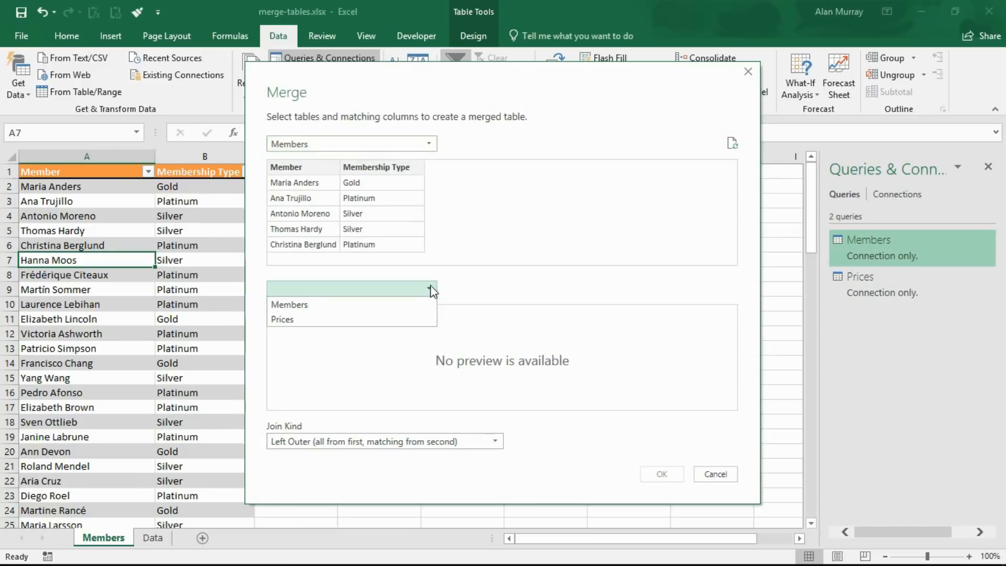
{"action": "left_click", "coordinate": [403, 321]}
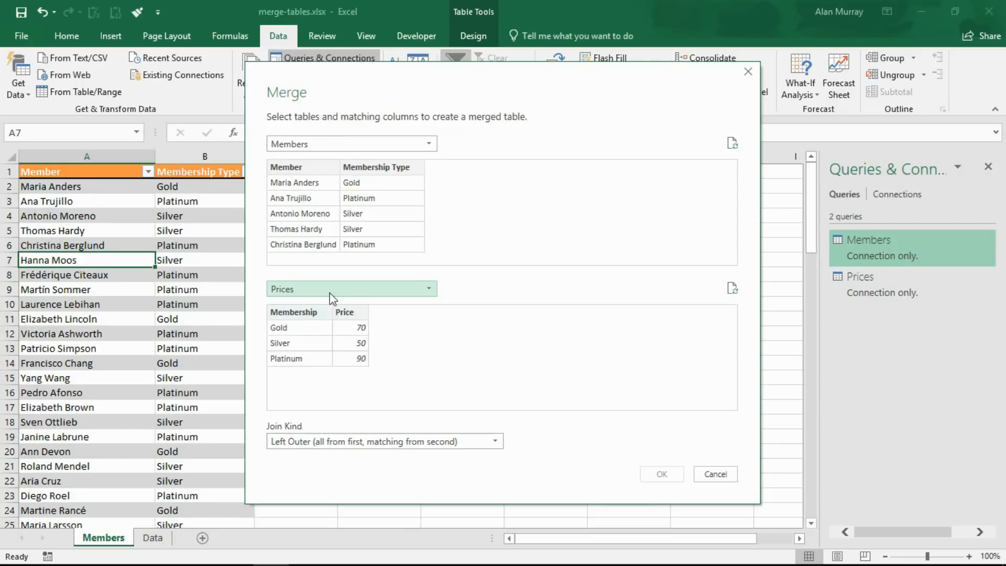
Match Membership Type in Members with Membership in Prices and create the Left Outer merge
{"action": "left_click", "coordinate": [388, 173]}
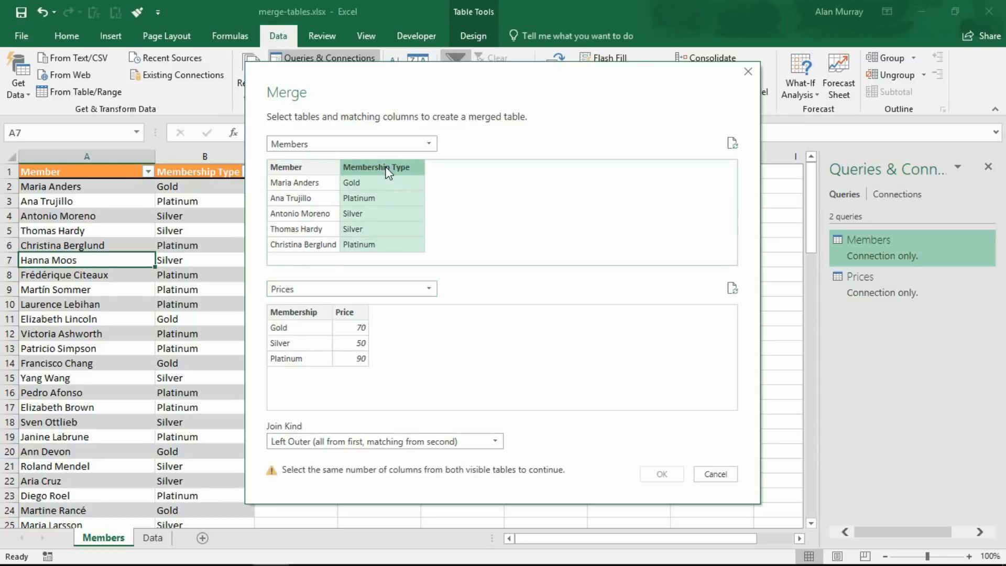
{"action": "left_click", "coordinate": [304, 317]}
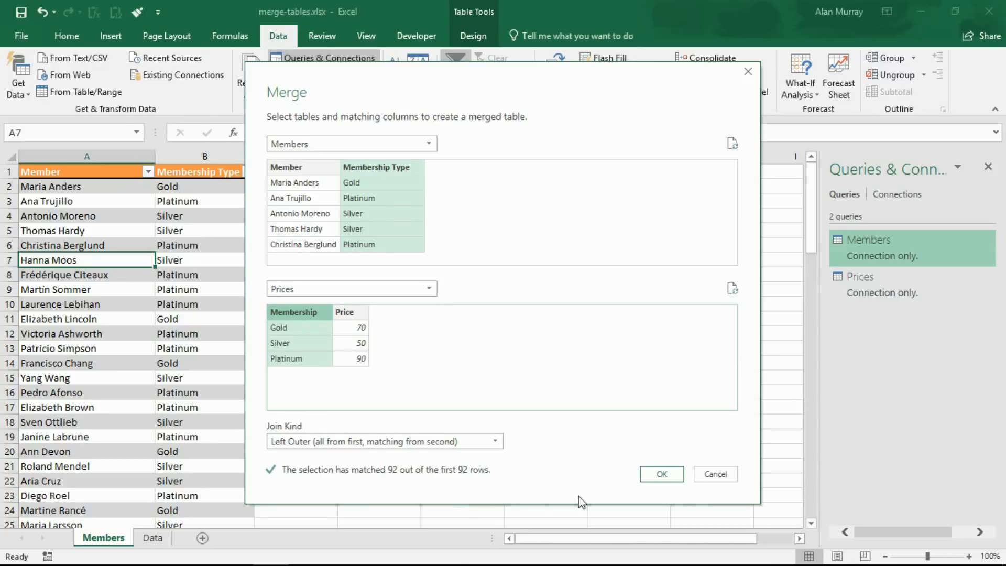
{"action": "left_click", "coordinate": [658, 475]}
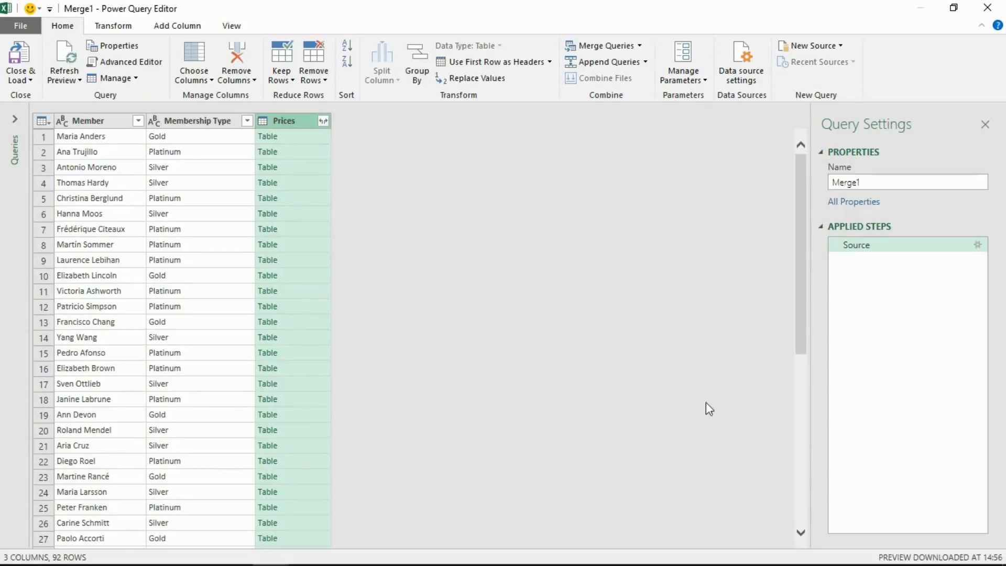
Rename the merged query as Combined
{"action": "left_click", "coordinate": [871, 182]}
{"action": "left_click_drag", "start_coordinate": [870, 182], "coordinate": [832, 184]}
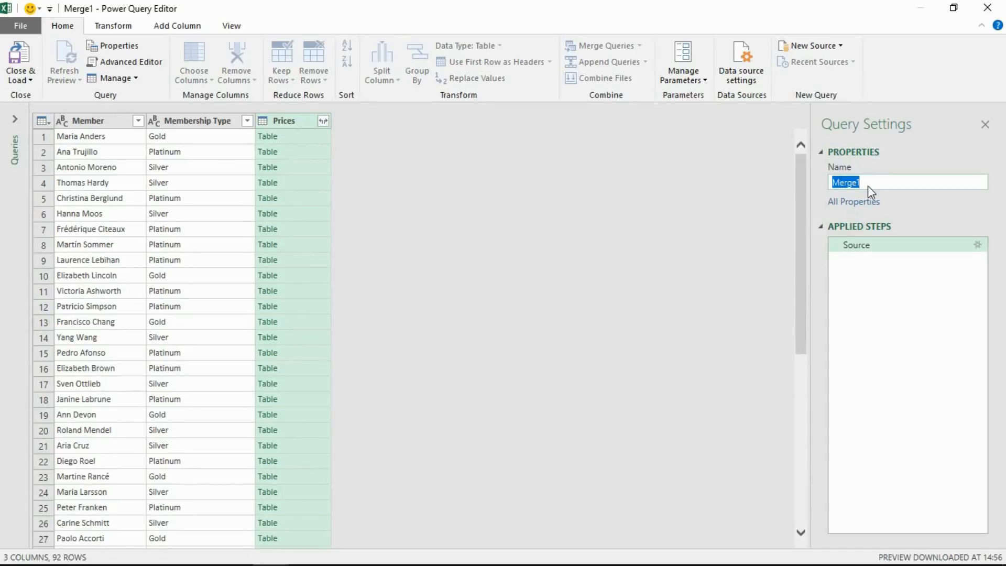
{"action": "type", "text": "Combined"}
{"action": "key", "text": "Return"}
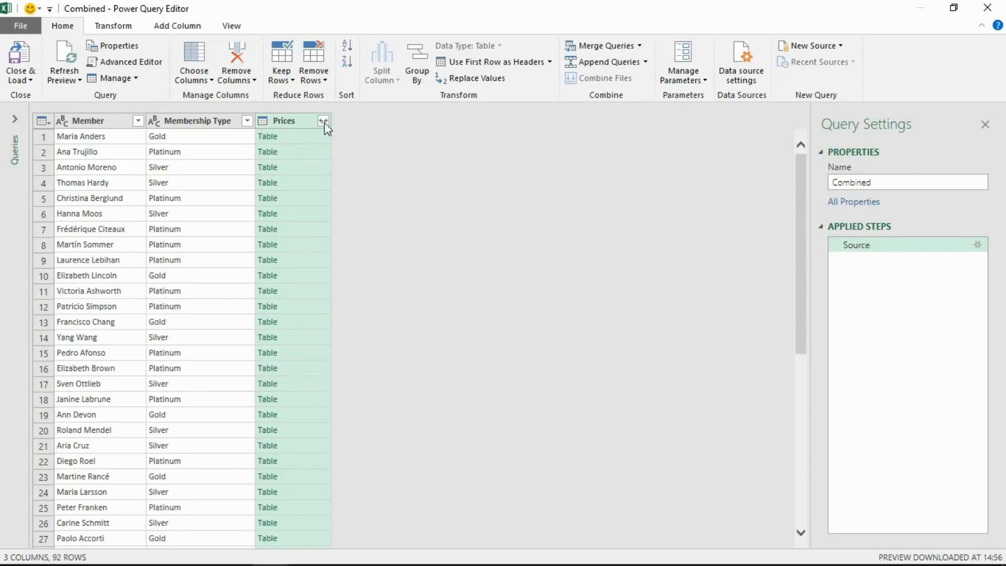
Expand the Prices column to include only Price, without using the original column name as prefix
{"action": "left_click", "coordinate": [324, 120]}
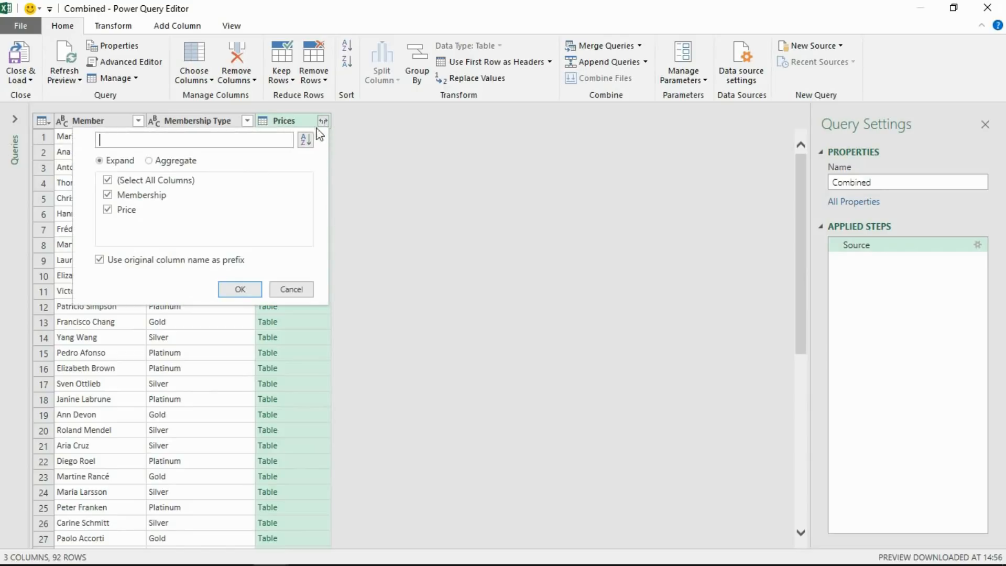
{"action": "left_click", "coordinate": [108, 195]}
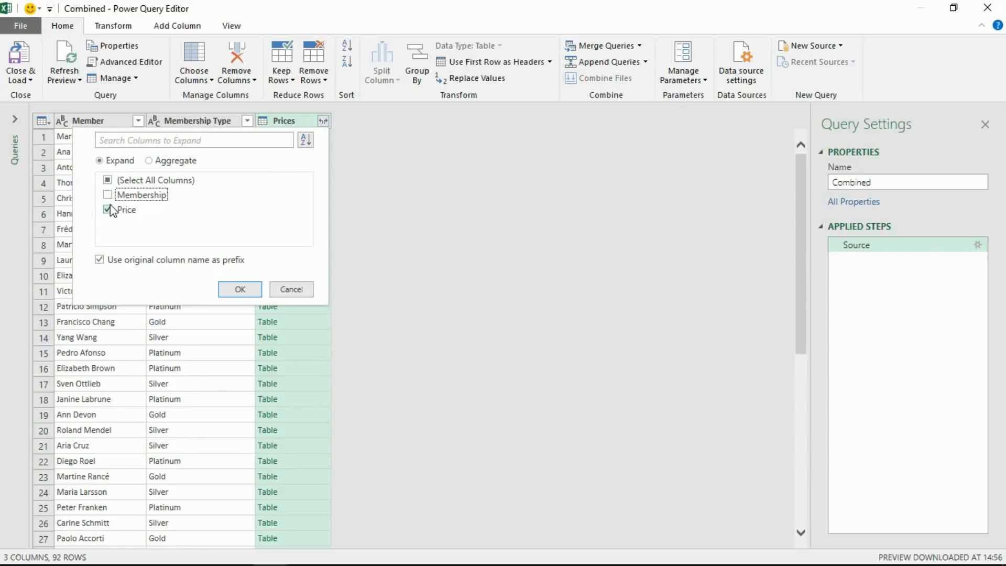
{"action": "left_click", "coordinate": [100, 261]}
{"action": "left_click", "coordinate": [222, 292]}
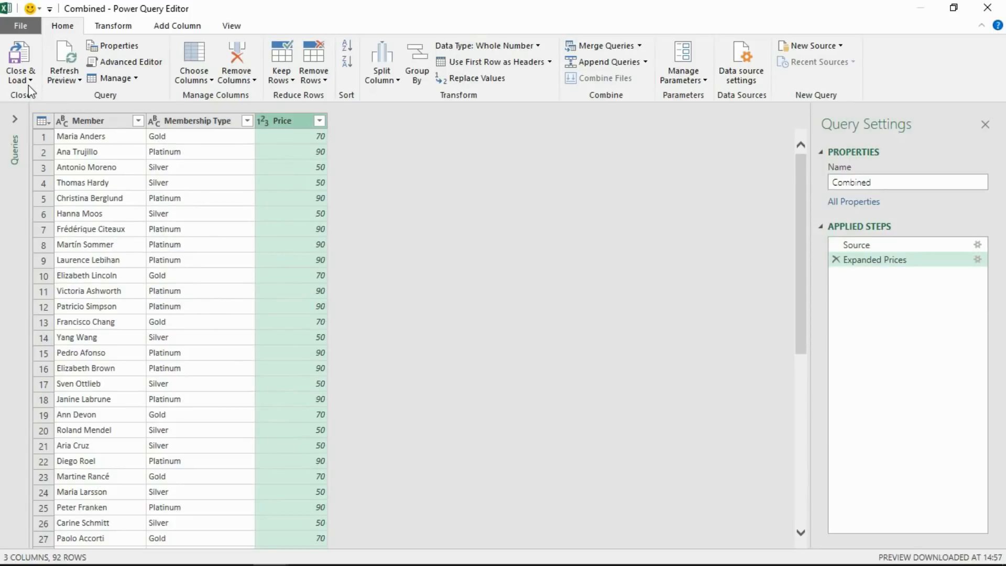
Close the editor and load the Combined query into a worksheet table
{"action": "left_click", "coordinate": [19, 54]}
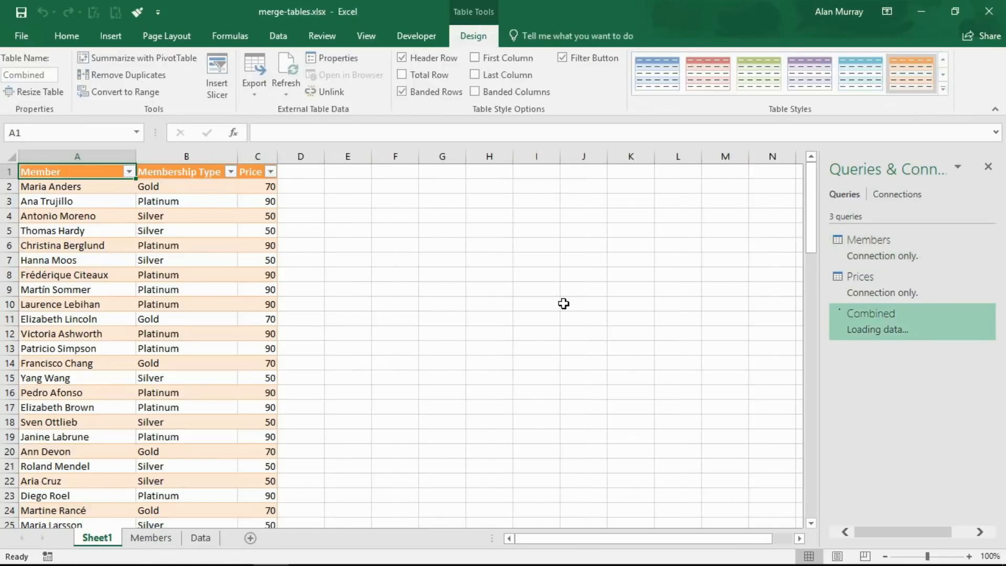
{"action": "left_click", "coordinate": [115, 282]}
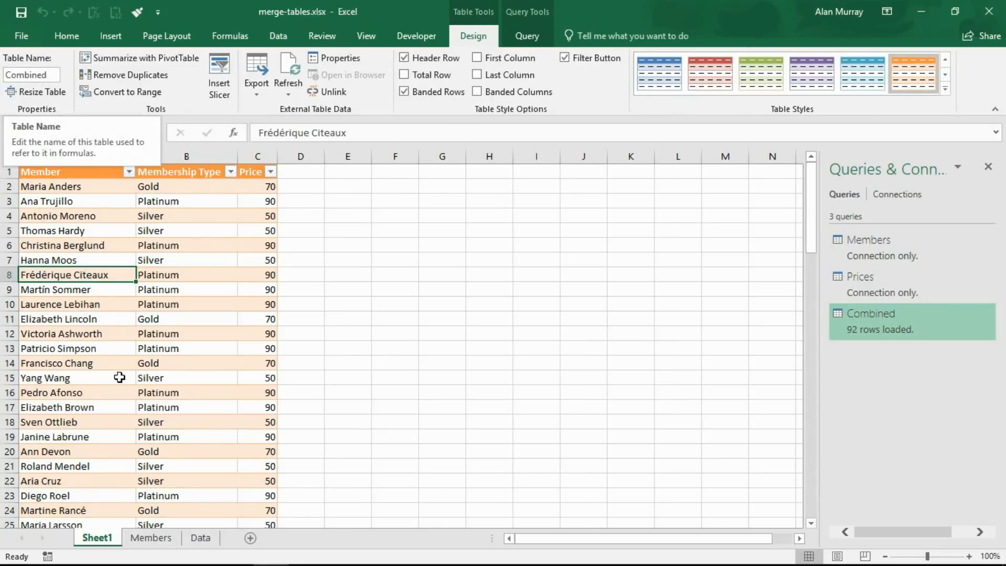
{"action": "left_click", "coordinate": [119, 377]}
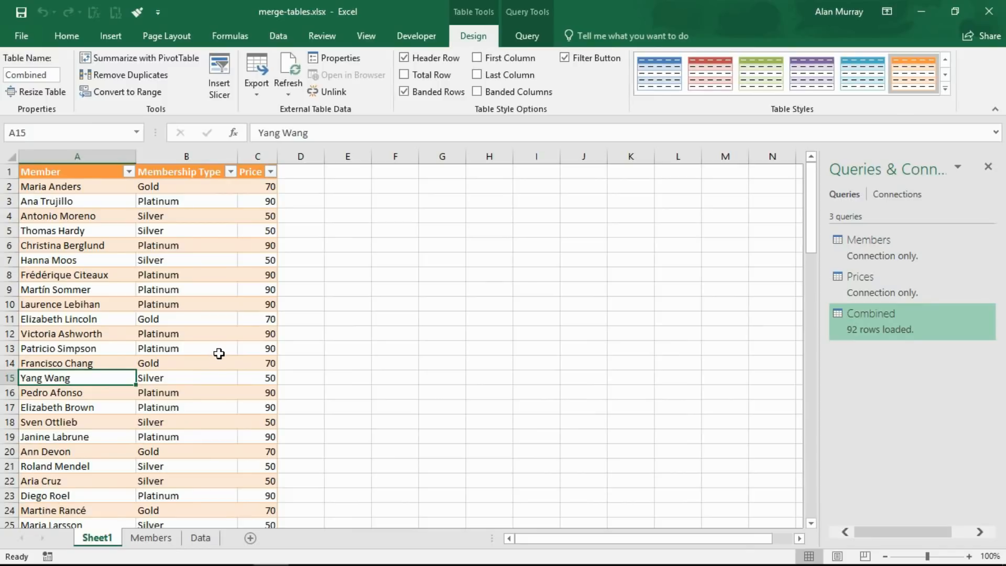
Add a row below the last member on the Members sheet with a new member's name and membership type Platinum
{"action": "left_click", "coordinate": [169, 540]}
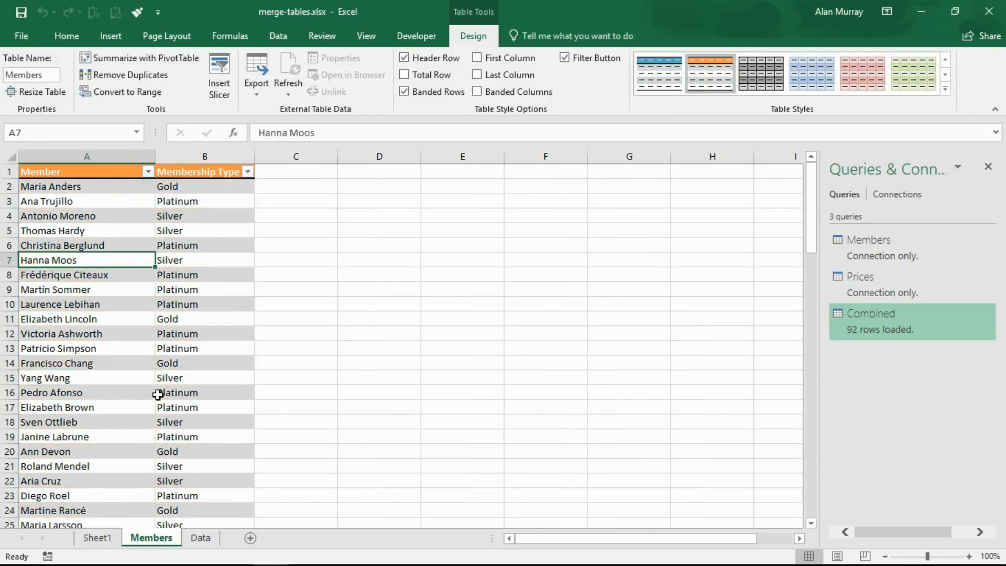
{"action": "scroll", "coordinate": [158, 393], "scroll_direction": "down", "scroll_amount": 12}
{"action": "scroll", "coordinate": [157, 394], "scroll_direction": "down", "scroll_amount": 17}
{"action": "scroll", "coordinate": [157, 393], "scroll_direction": "up", "scroll_amount": 3}
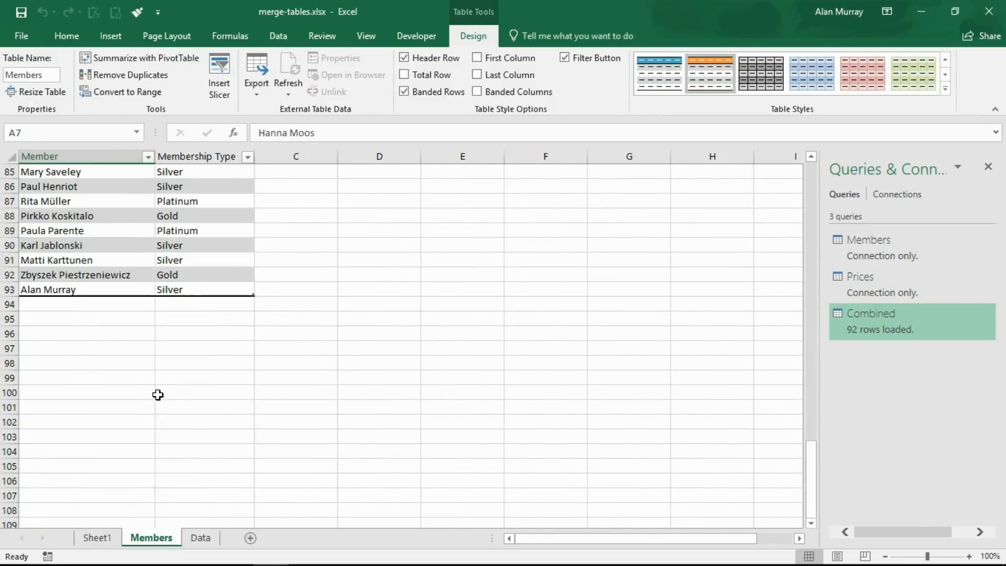
{"action": "left_click", "coordinate": [140, 391]}
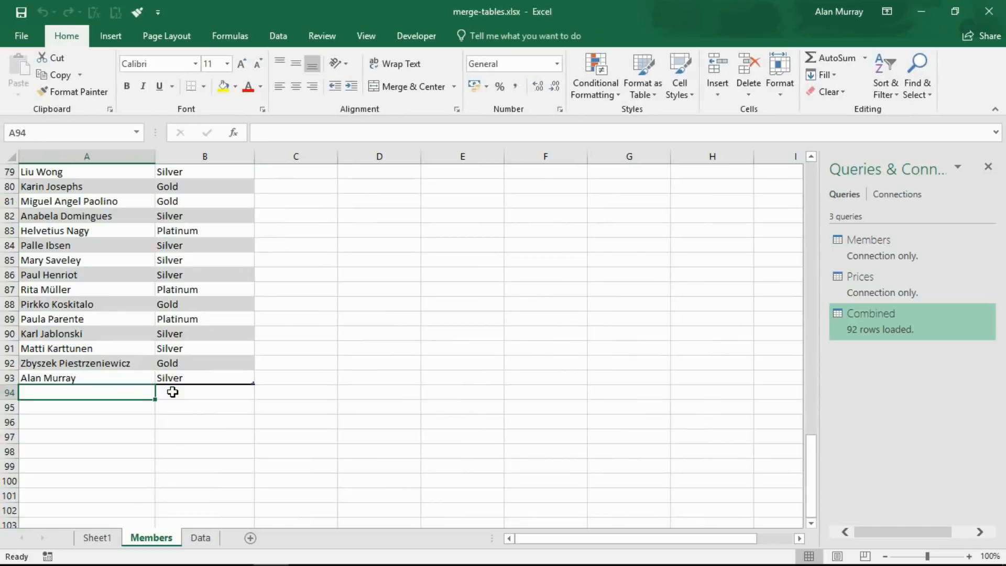
{"action": "type", "text": "D"}
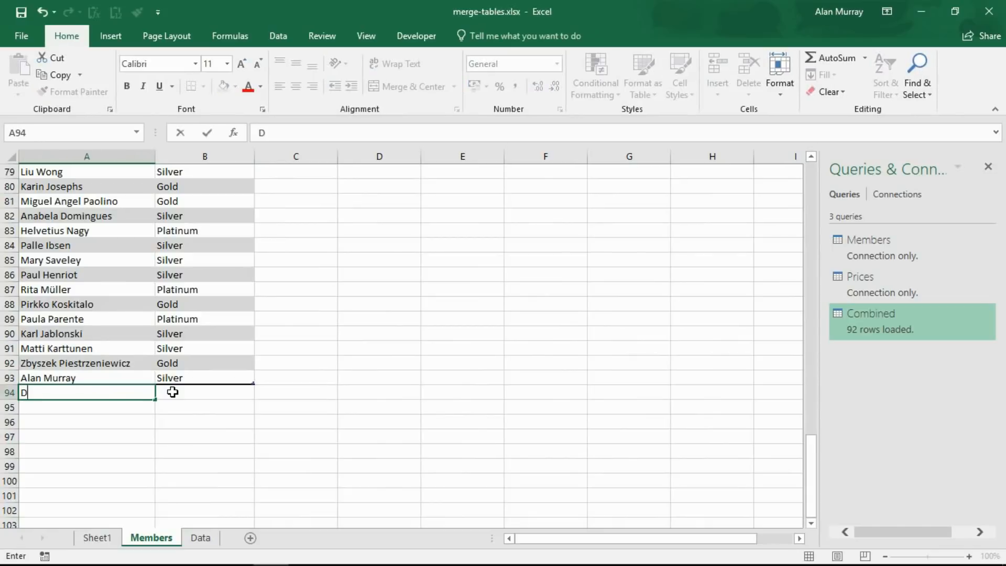
{"action": "type", "text": "onald Duck"}
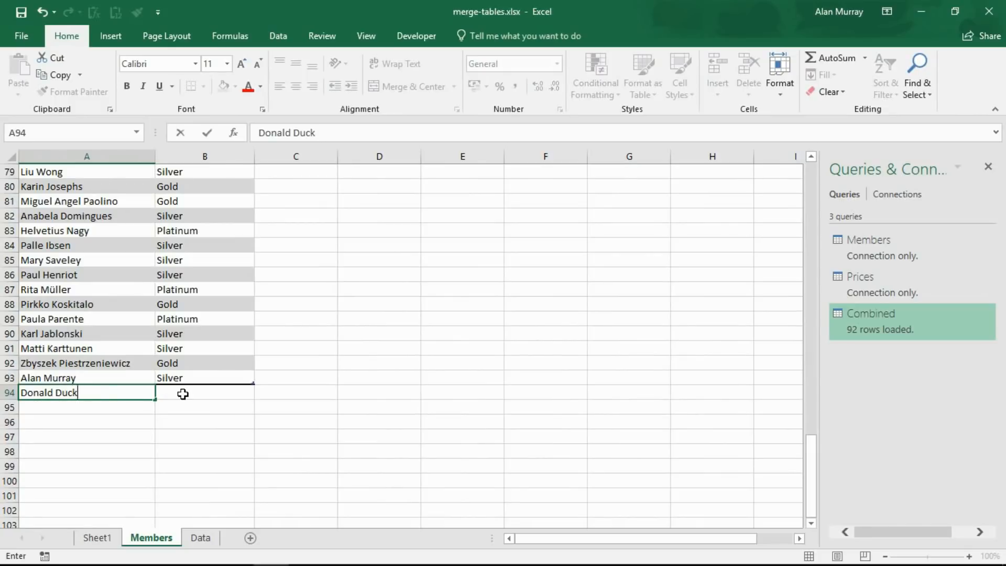
{"action": "left_click", "coordinate": [183, 393]}
{"action": "type", "text": "Platinum"}
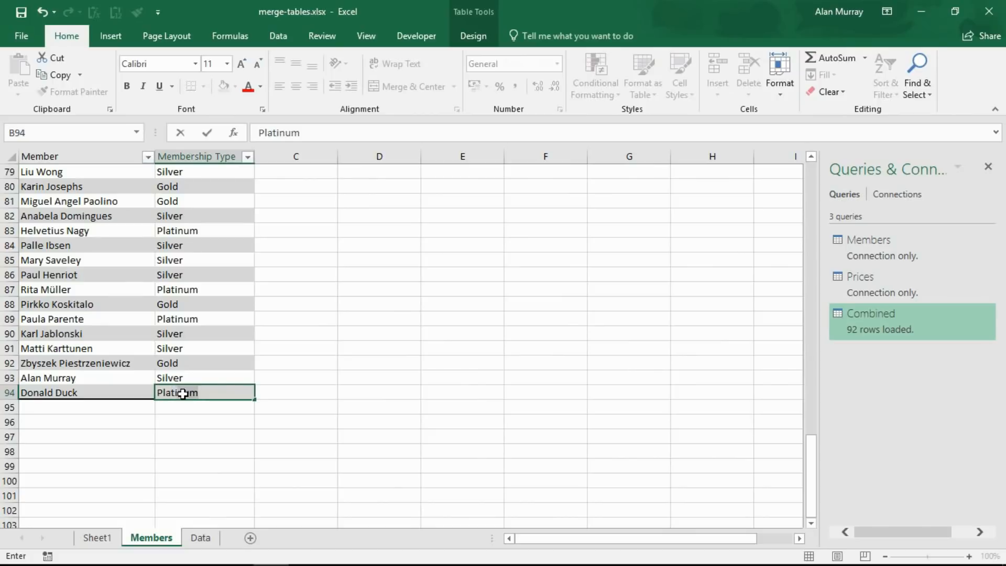
{"action": "key", "text": "Return"}
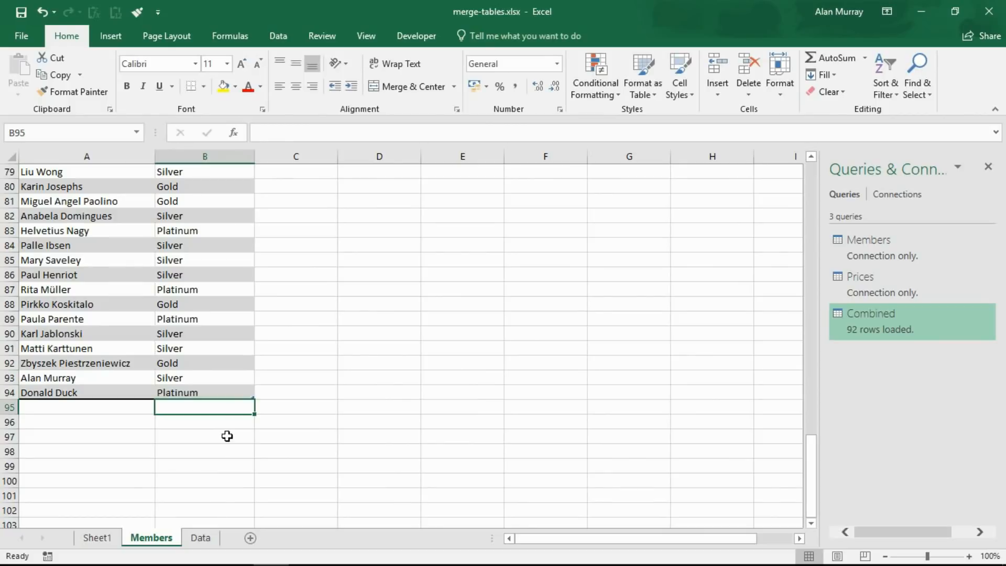
Refresh the Combined query on Sheet1 and check the end of its table for the added member
{"action": "left_click", "coordinate": [109, 539]}
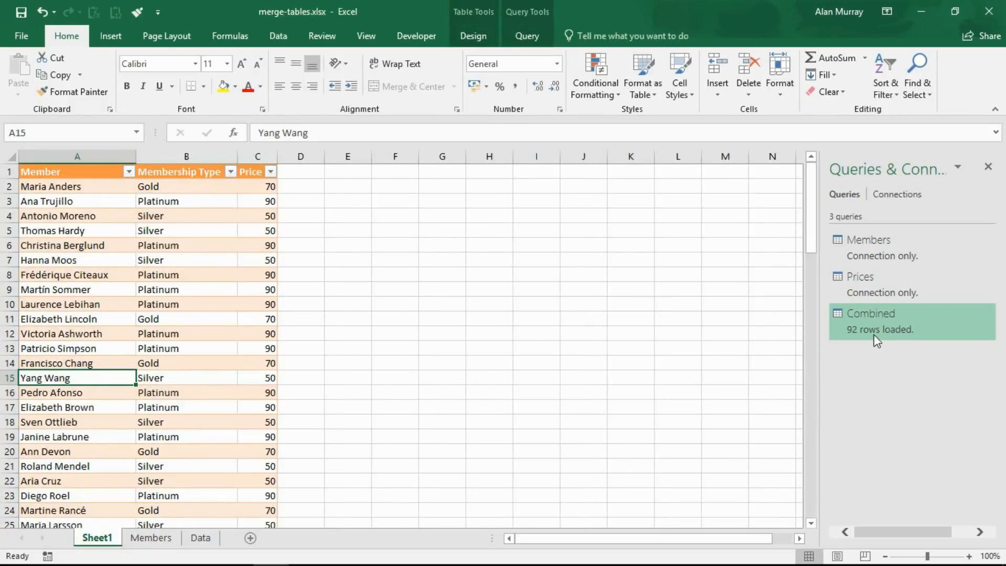
{"action": "right_click", "coordinate": [898, 321]}
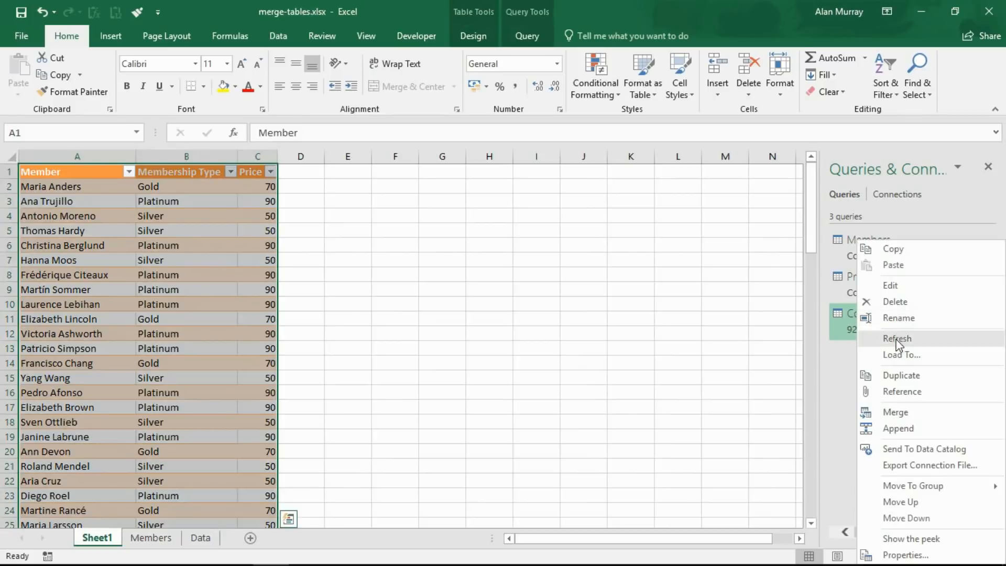
{"action": "left_click", "coordinate": [894, 339]}
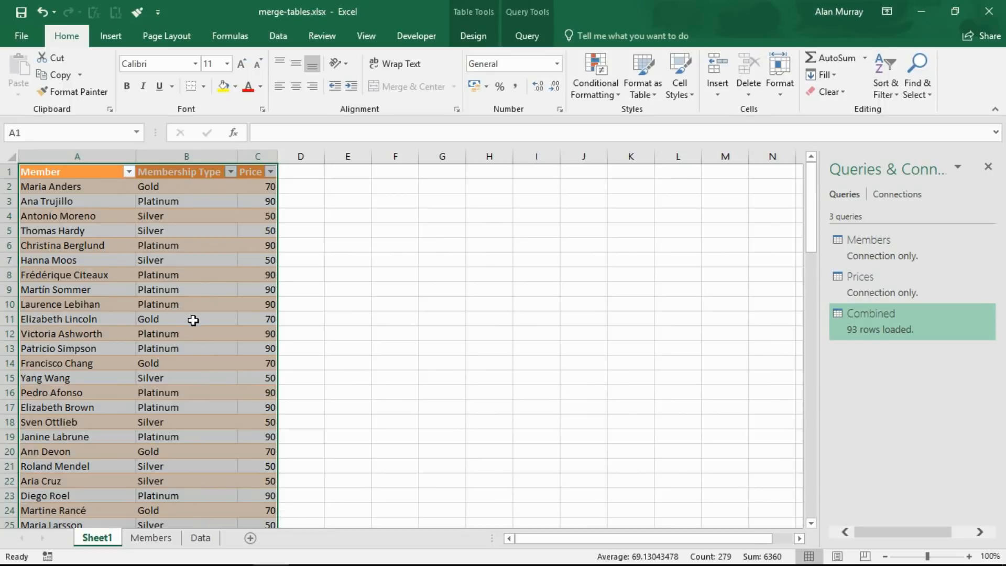
{"action": "left_click", "coordinate": [196, 414]}
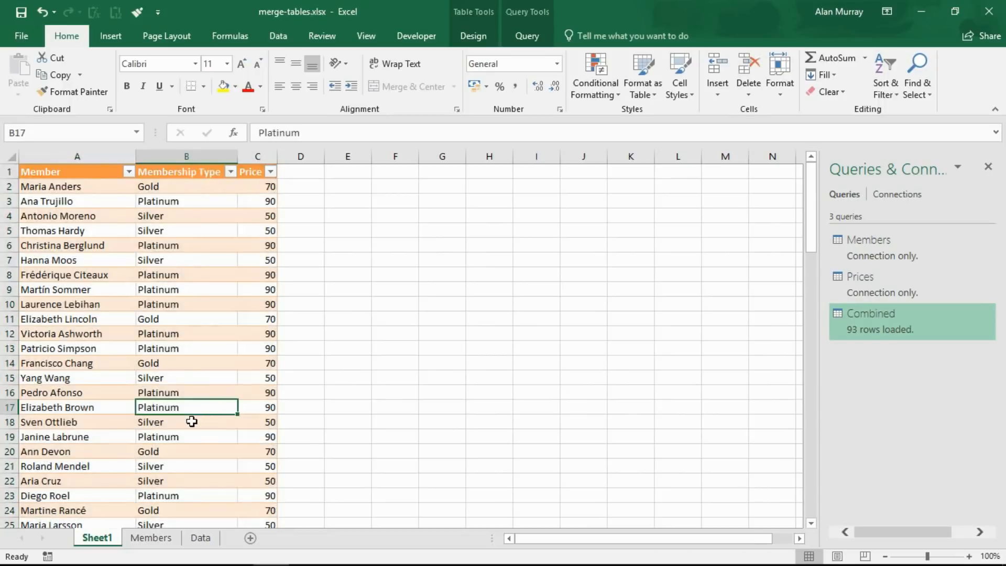
{"action": "scroll", "coordinate": [186, 419], "scroll_direction": "down", "scroll_amount": 20}
{"action": "scroll", "coordinate": [186, 422], "scroll_direction": "up", "scroll_amount": 5}
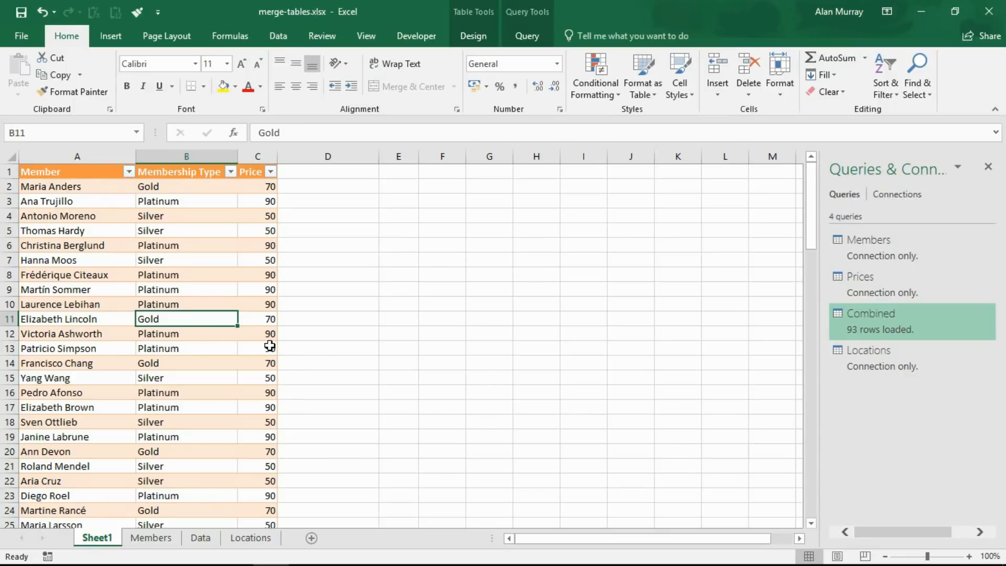
Examine the Member, City and Country columns on the Locations sheet and preview the Locations query
{"action": "left_click", "coordinate": [250, 538]}
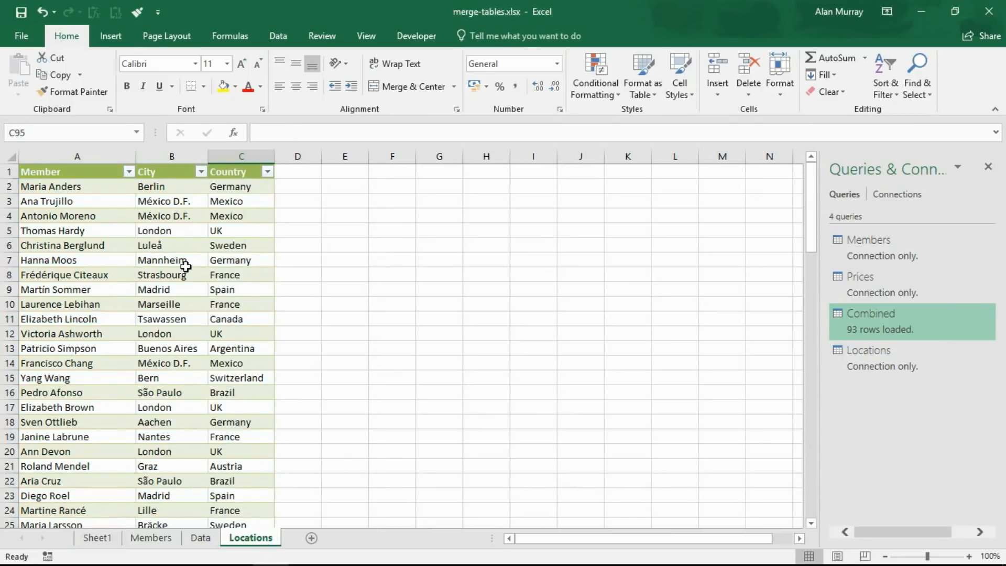
{"action": "left_click_drag", "start_coordinate": [90, 227], "coordinate": [79, 407]}
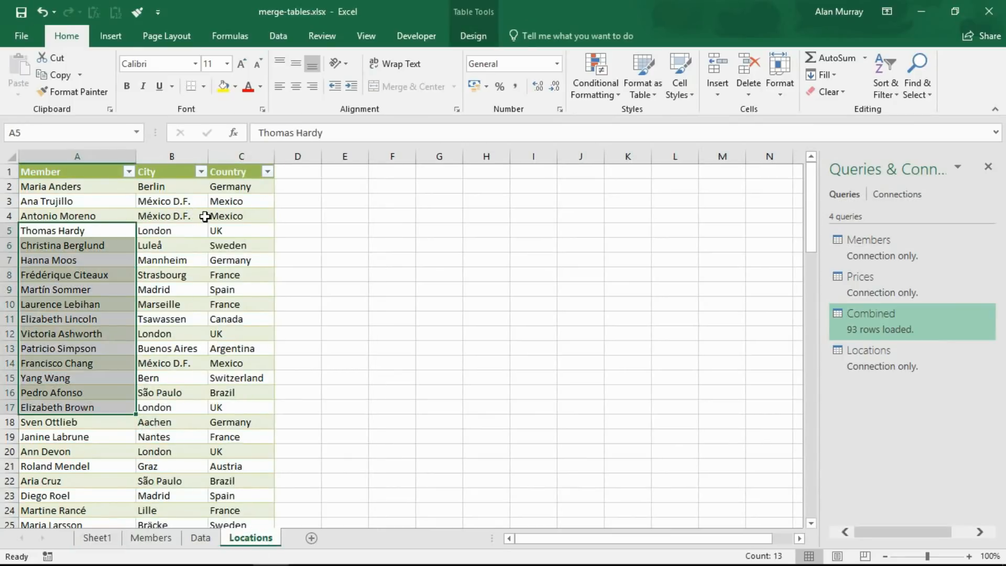
{"action": "left_click_drag", "start_coordinate": [157, 216], "coordinate": [237, 319]}
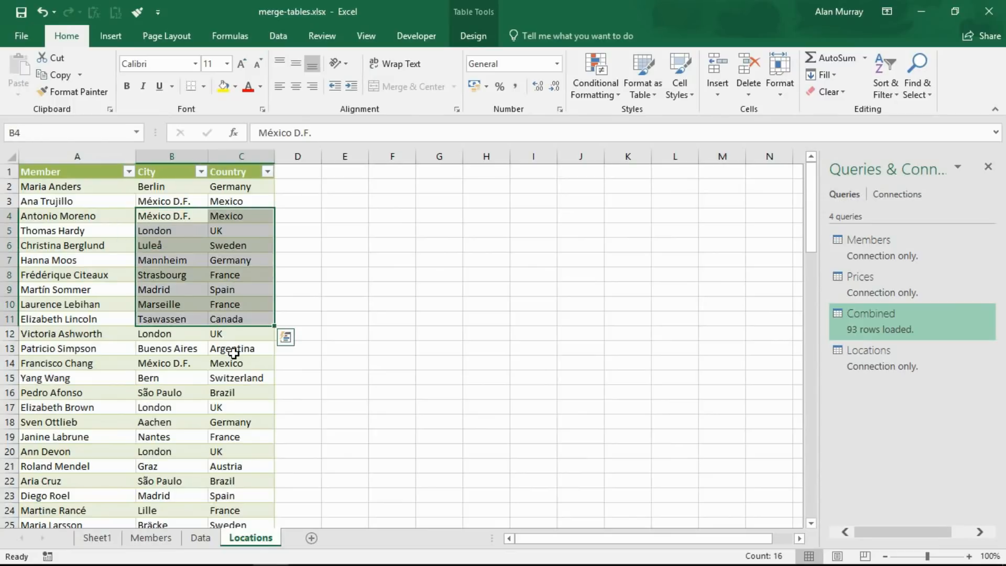
{"action": "left_click", "coordinate": [233, 350]}
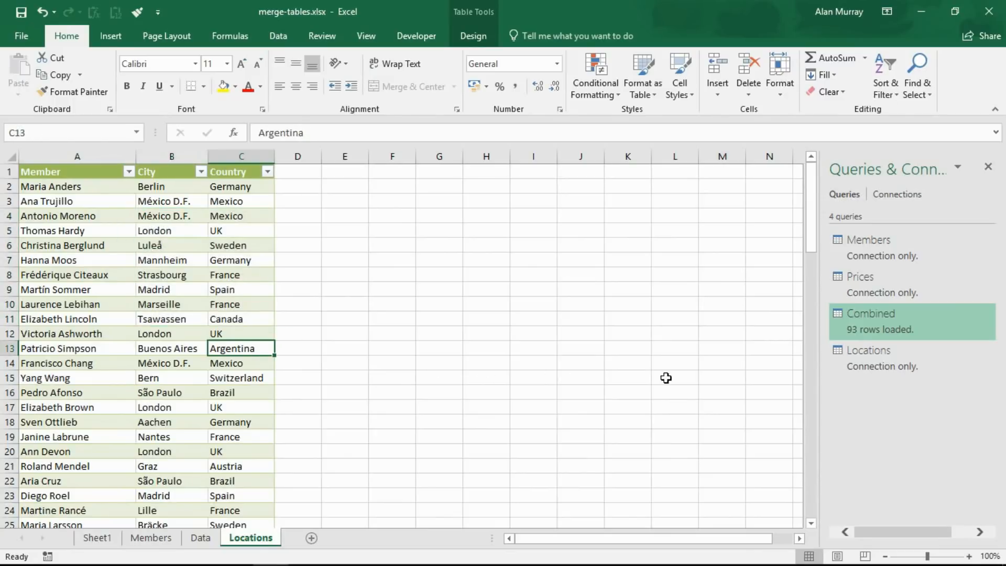
{"action": "mouse_move", "coordinate": [865, 354]}
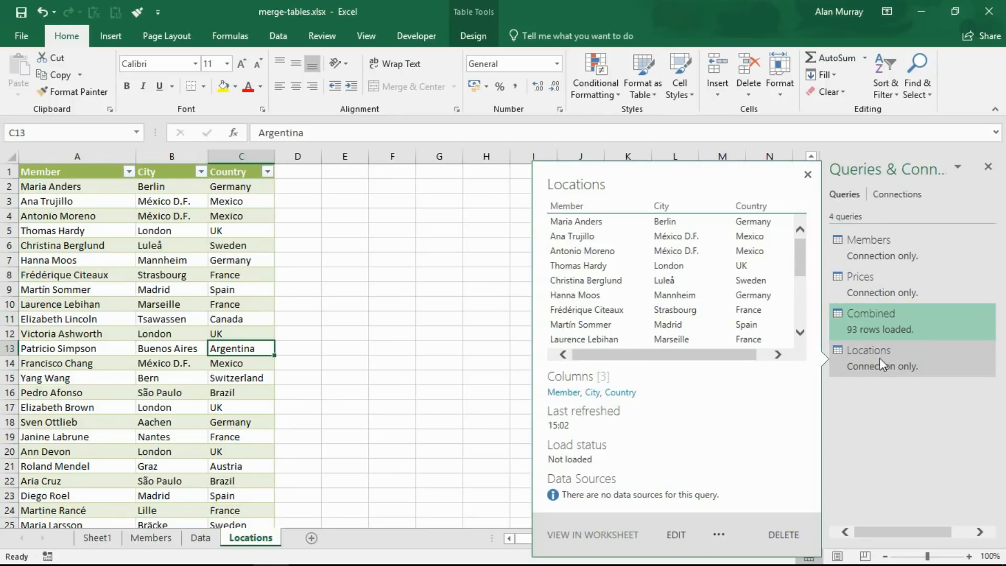
{"action": "left_click", "coordinate": [165, 299]}
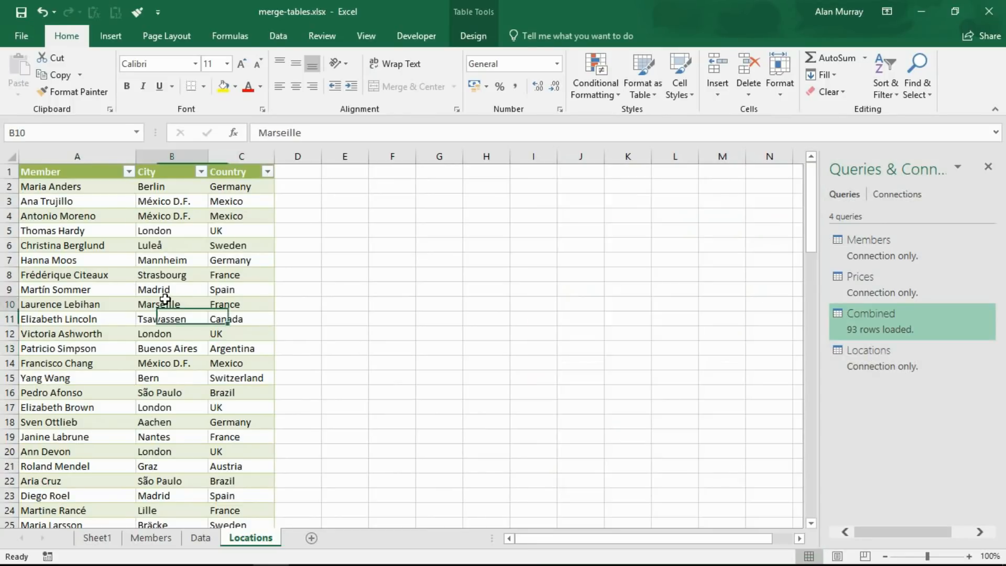
Open the Combined query for editing in the Power Query Editor
{"action": "left_click", "coordinate": [891, 321]}
{"action": "right_click", "coordinate": [891, 322]}
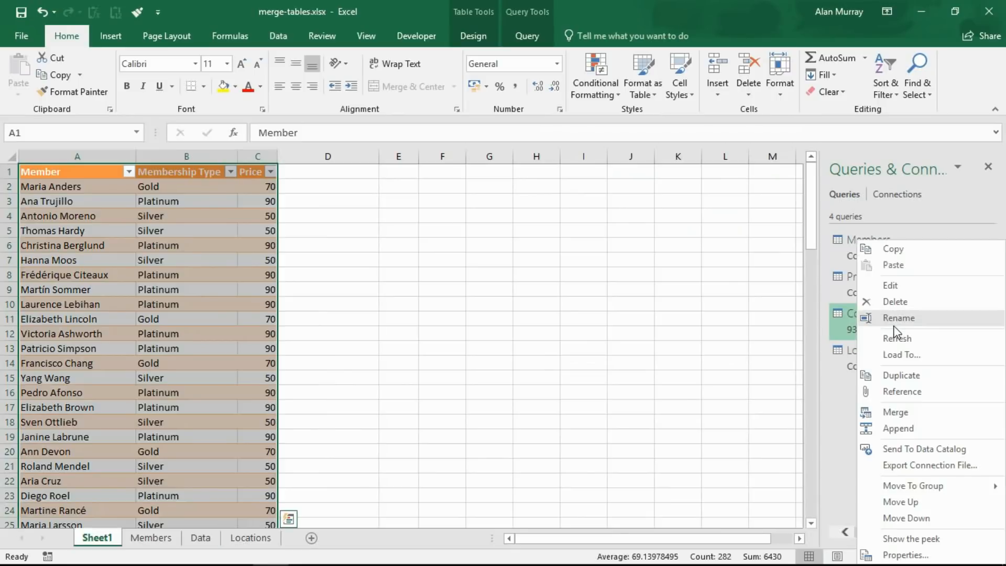
{"action": "left_click", "coordinate": [890, 286]}
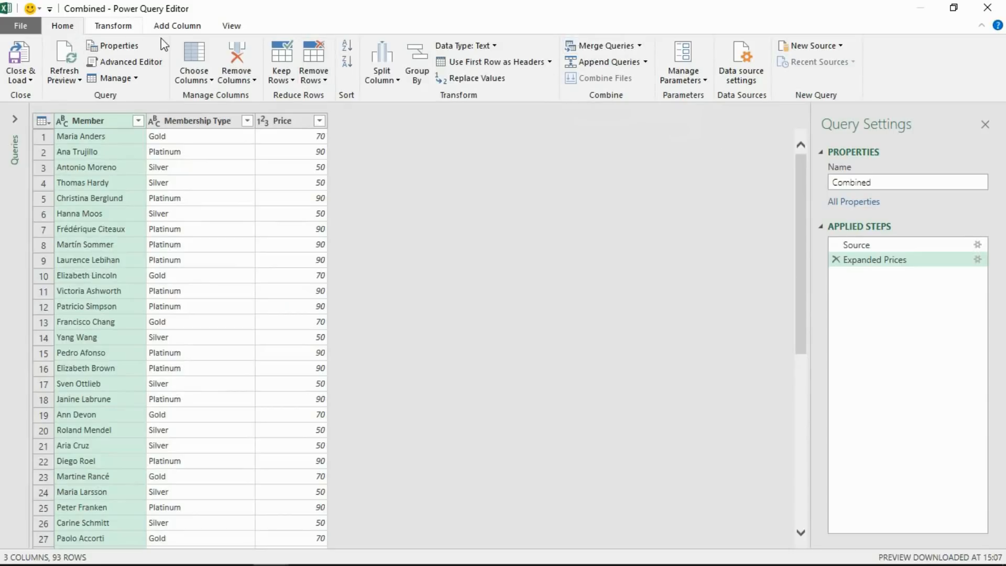
Merge Locations into the Combined query by matching the Member columns with a Left Outer join
{"action": "left_click", "coordinate": [613, 49]}
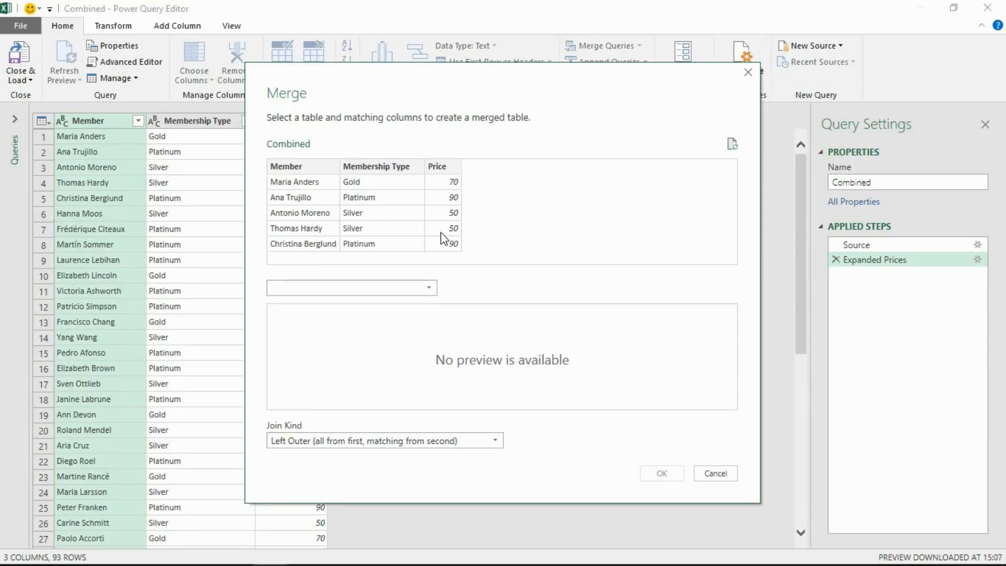
{"action": "left_click", "coordinate": [433, 294]}
{"action": "left_click", "coordinate": [382, 324]}
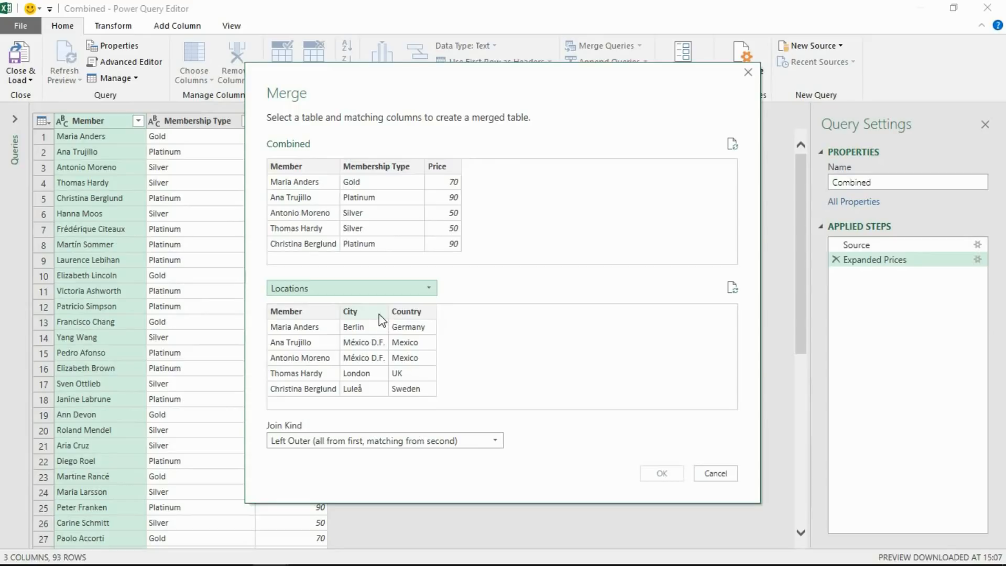
{"action": "left_click", "coordinate": [313, 167]}
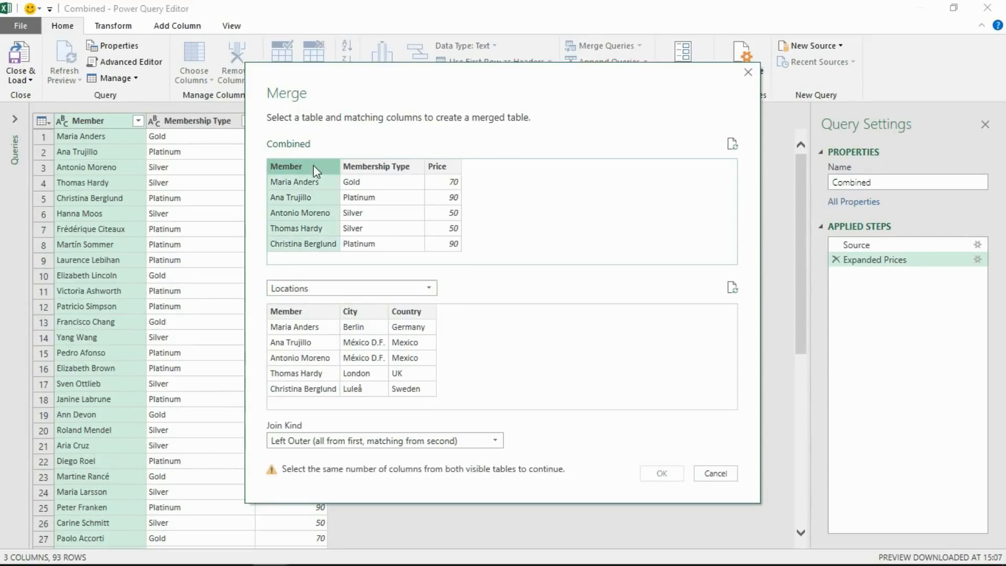
{"action": "left_click", "coordinate": [294, 311]}
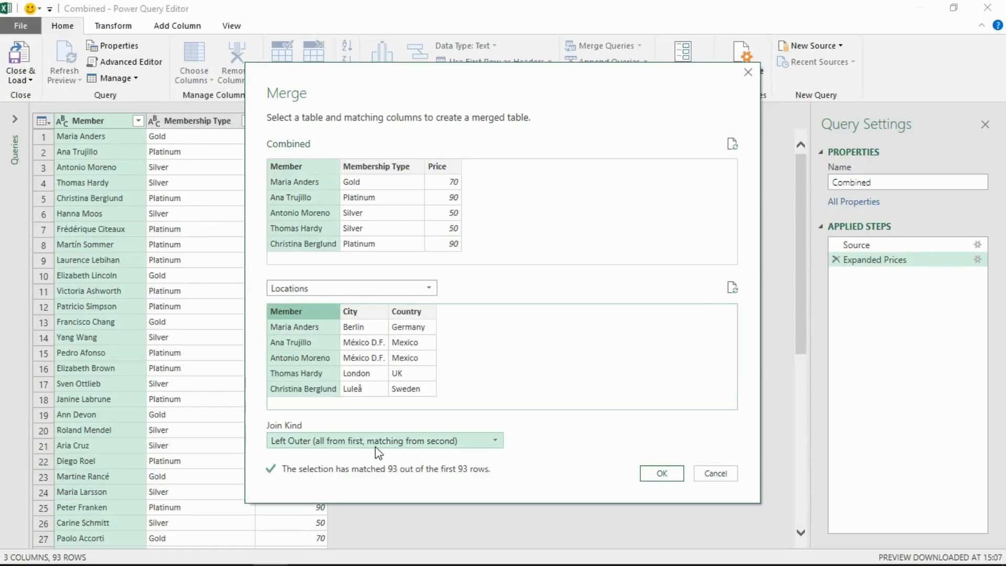
{"action": "left_click", "coordinate": [662, 473]}
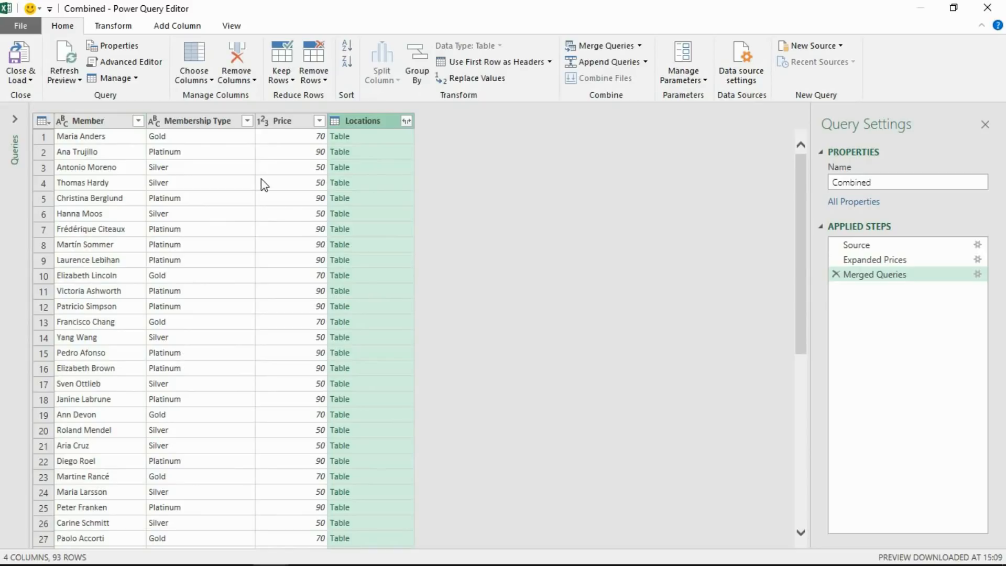
Expand the Locations column to include only City and Country, without using the original column name as prefix
{"action": "left_click", "coordinate": [406, 122]}
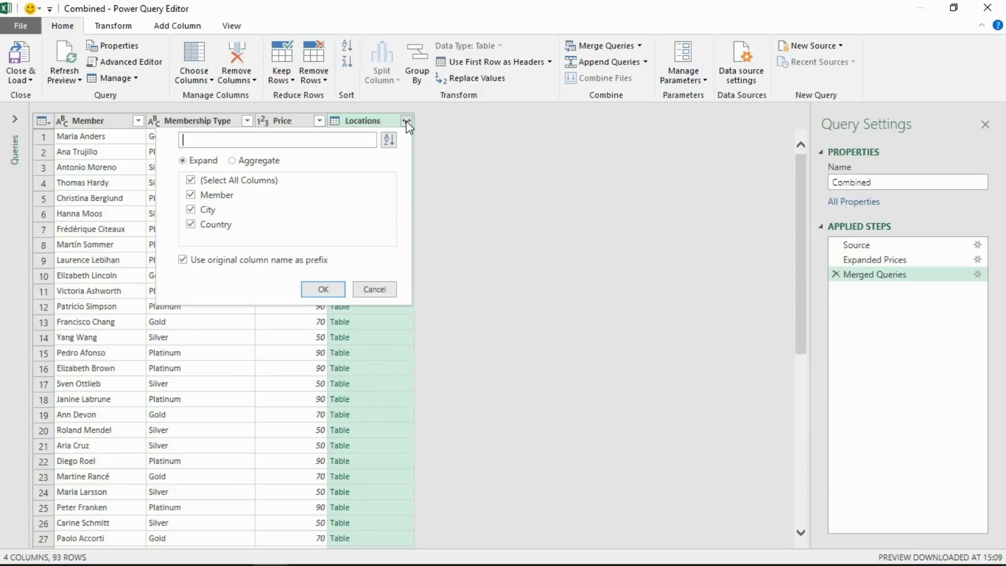
{"action": "left_click", "coordinate": [191, 195]}
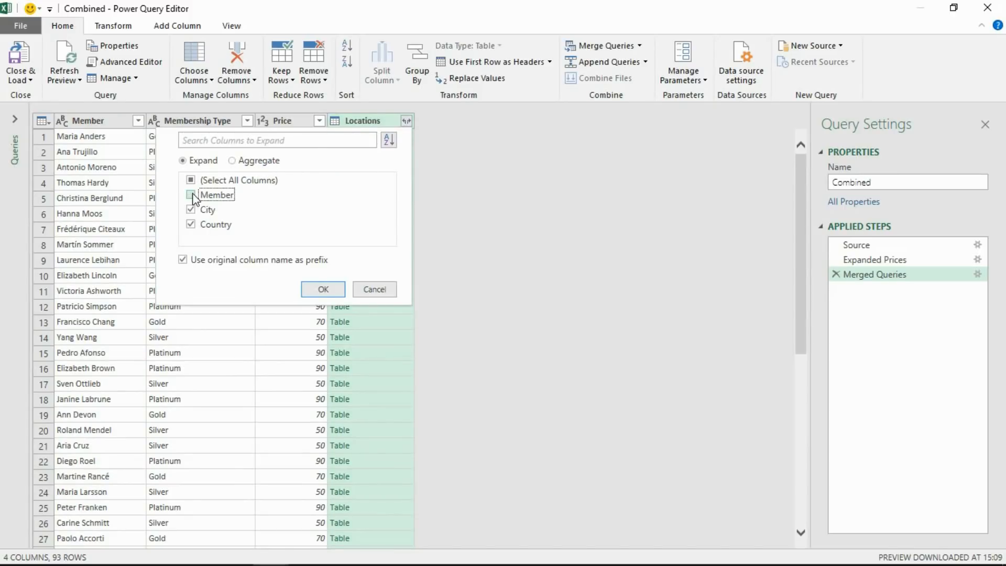
{"action": "left_click", "coordinate": [182, 261]}
{"action": "left_click", "coordinate": [308, 288]}
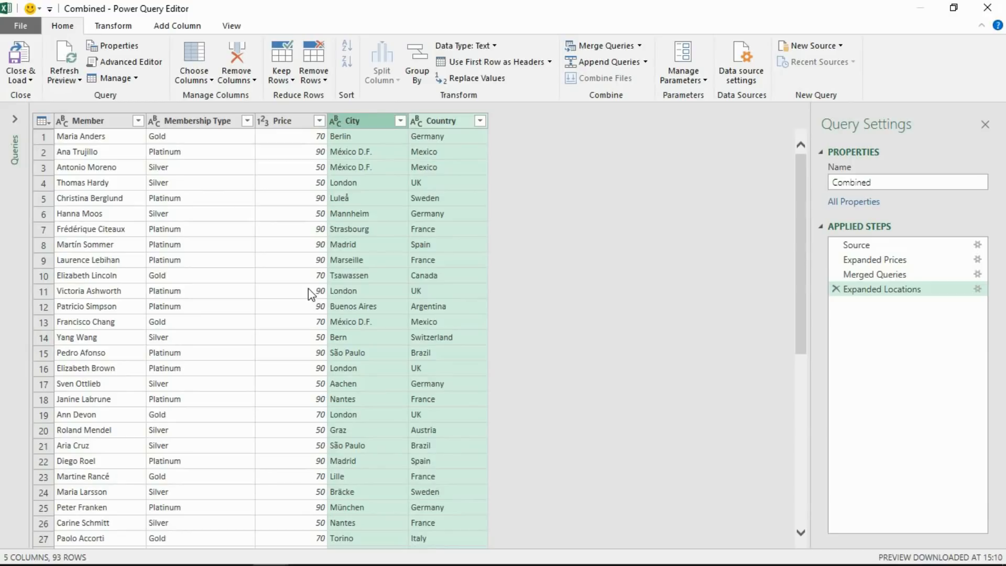
{"action": "left_click", "coordinate": [225, 126]}
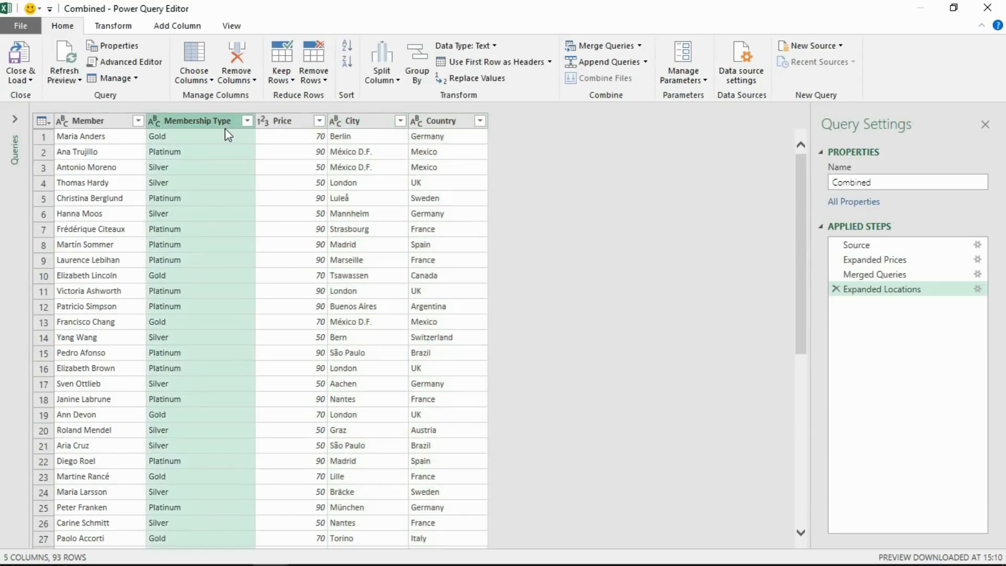
Reorder the Combined query's columns to Member, City, Country, Membership Type, Price and load the result back to the worksheet
{"action": "left_click_drag", "start_coordinate": [196, 121], "coordinate": [471, 130]}
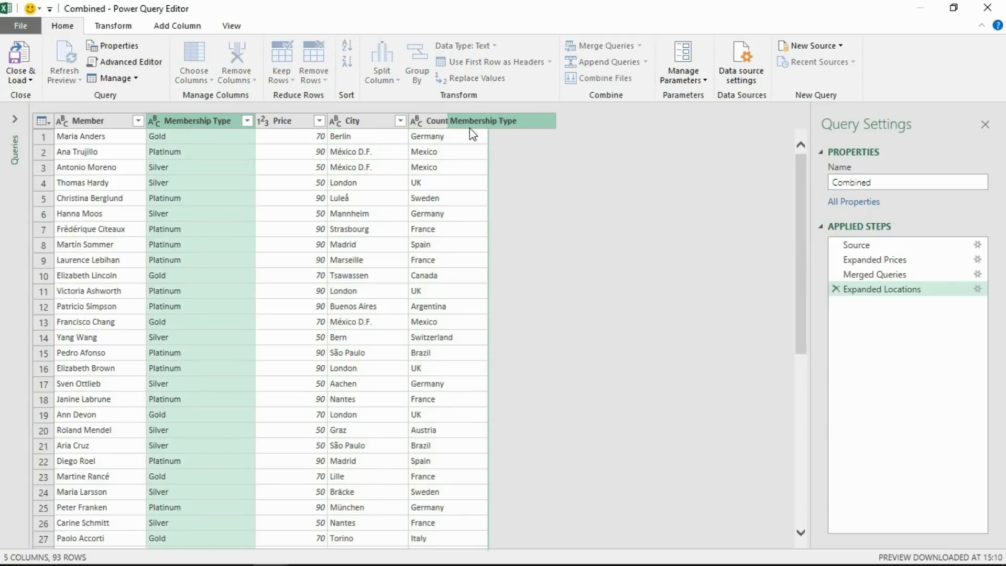
{"action": "left_click", "coordinate": [178, 122]}
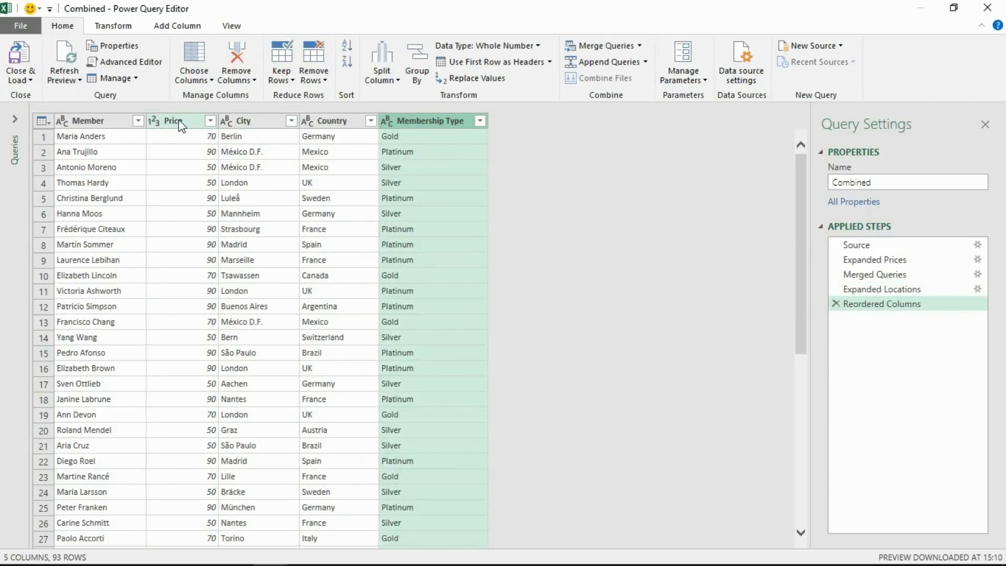
{"action": "left_click_drag", "start_coordinate": [175, 118], "coordinate": [506, 126]}
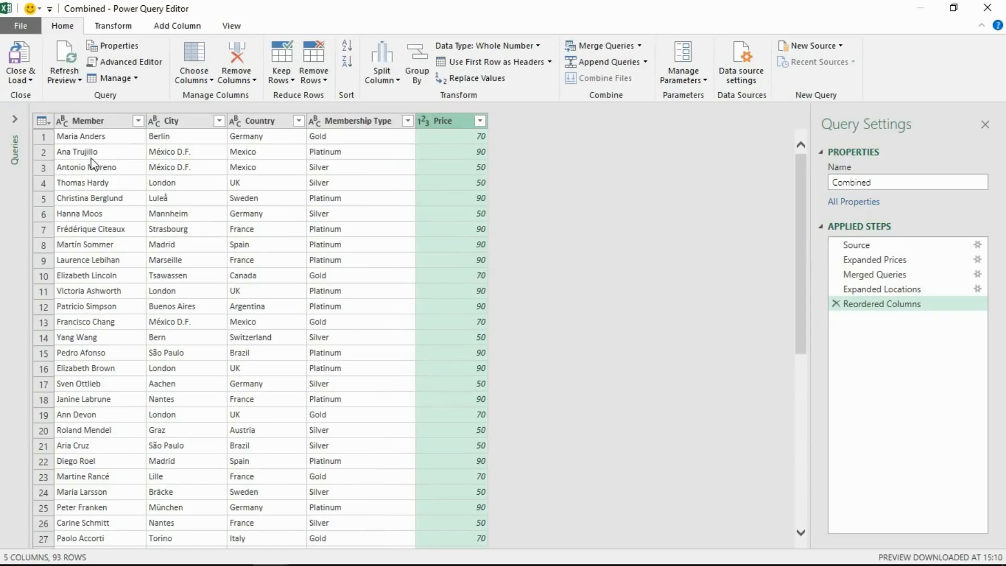
{"action": "left_click", "coordinate": [21, 57]}
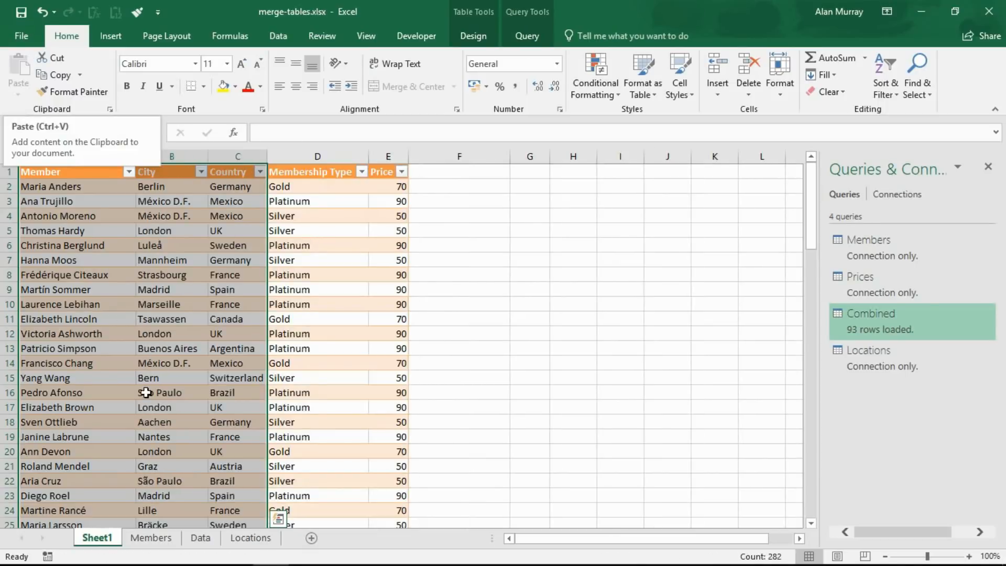
{"action": "left_click", "coordinate": [193, 305]}
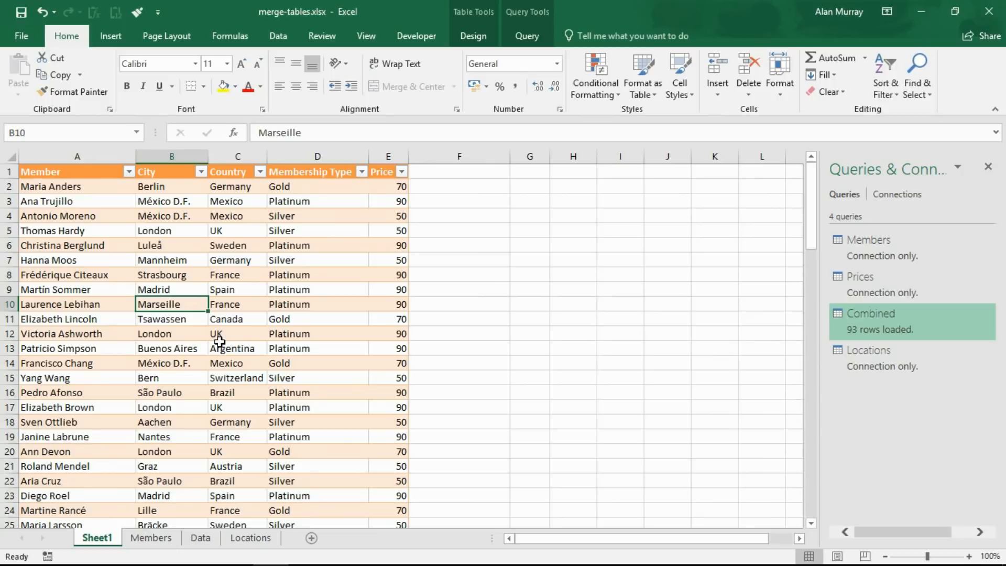
Add Mickey Mouse with the membership type Silver as a new row at the end of the Members table
{"action": "left_click", "coordinate": [159, 536]}
{"action": "scroll", "coordinate": [156, 309], "scroll_direction": "down", "scroll_amount": 8}
{"action": "scroll", "coordinate": [156, 313], "scroll_direction": "down", "scroll_amount": 20}
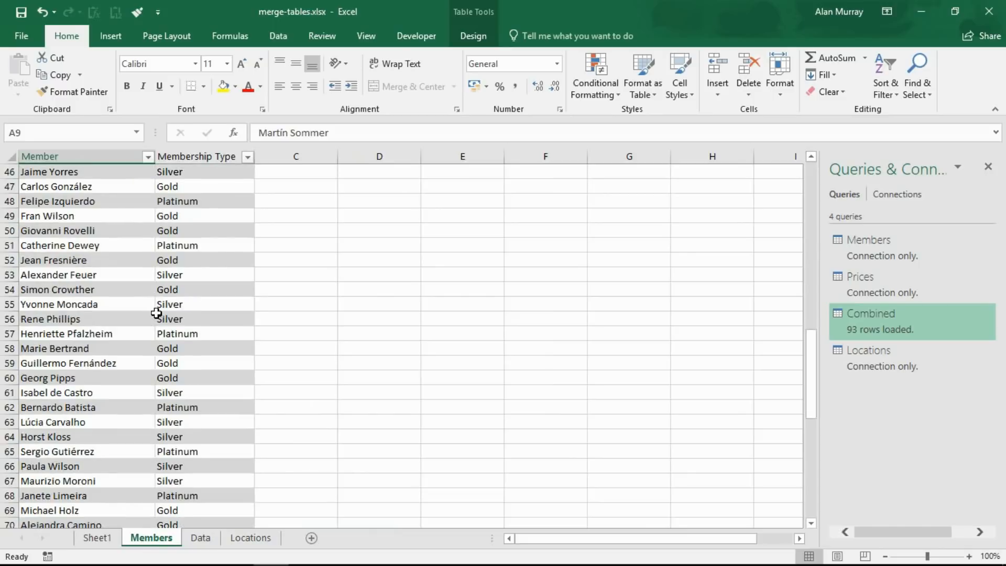
{"action": "left_click", "coordinate": [129, 321]}
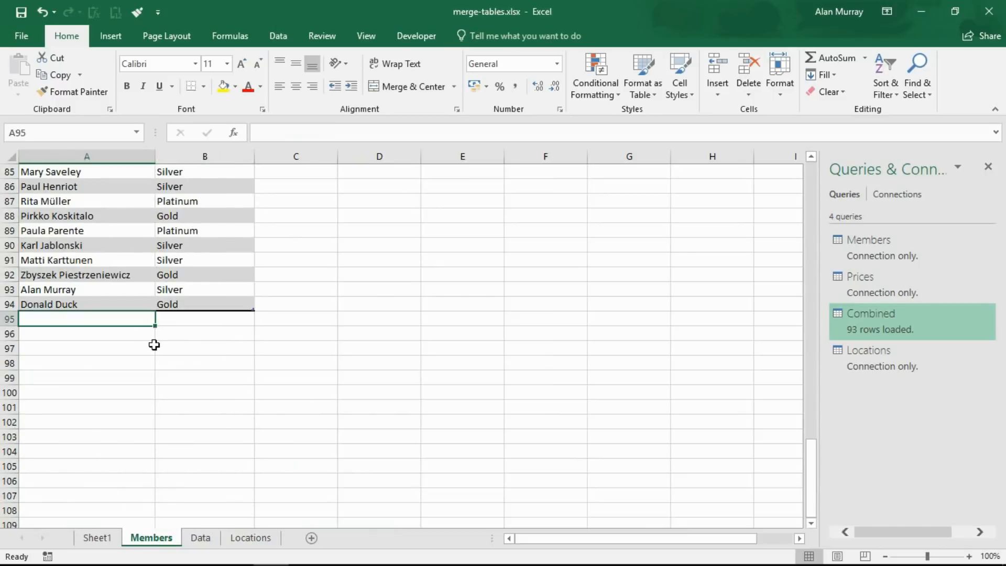
{"action": "type", "text": "Mick"}
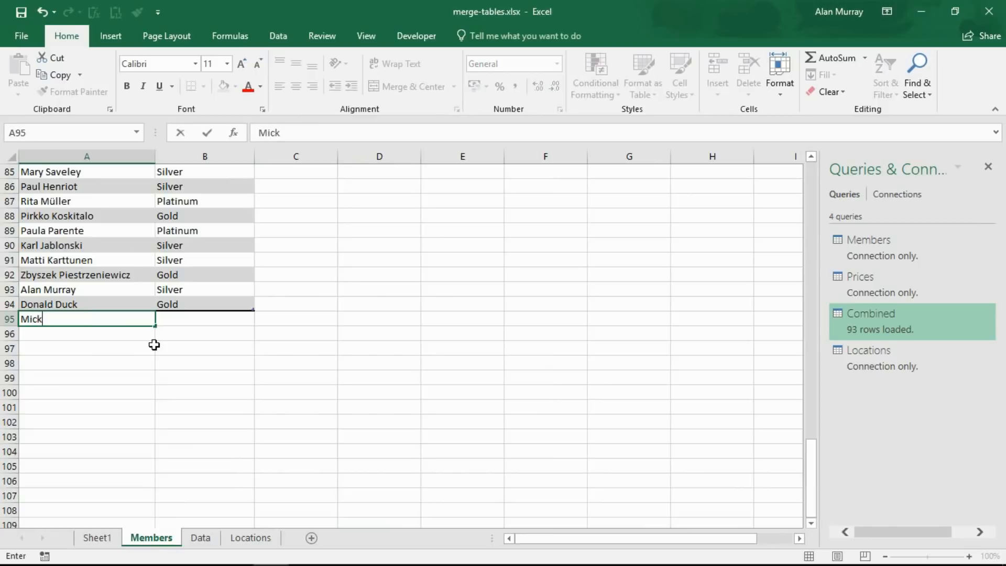
{"action": "type", "text": "ey Mouse"}
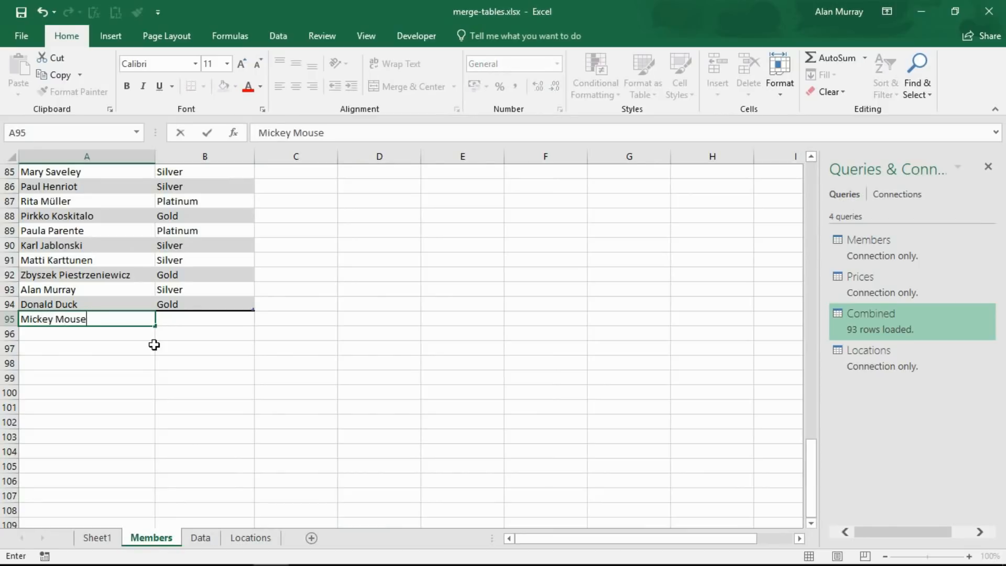
{"action": "left_click", "coordinate": [194, 317]}
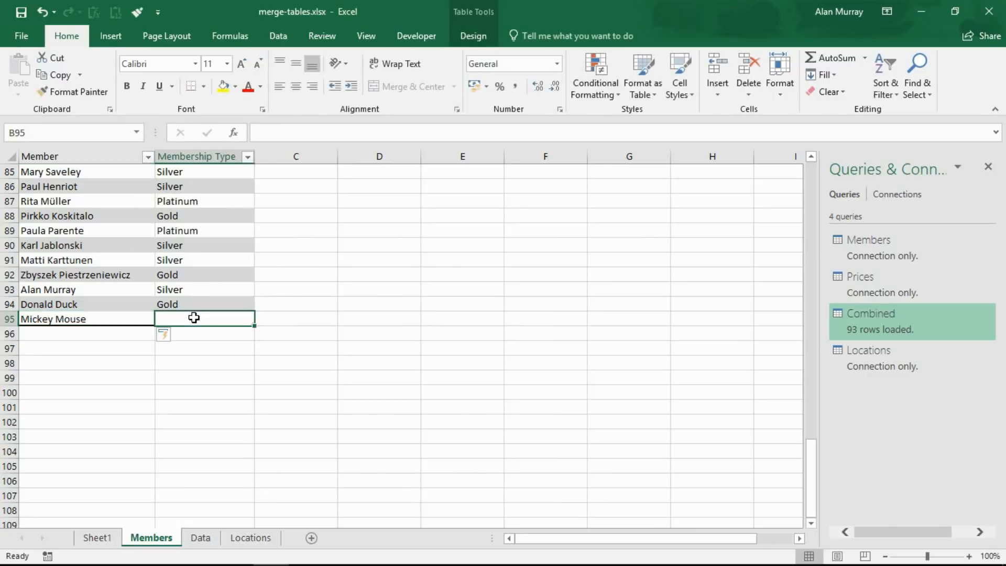
{"action": "type", "text": "Silver"}
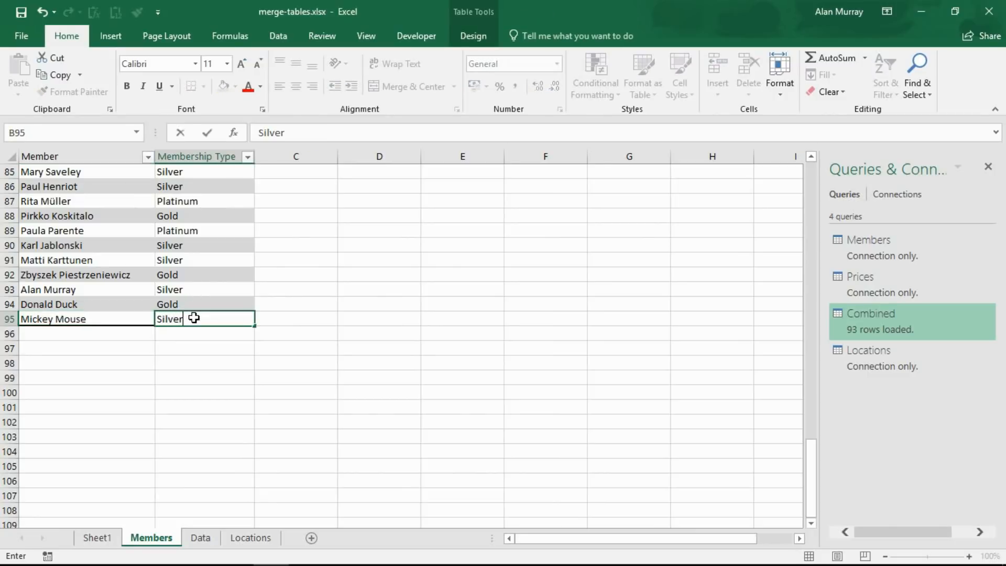
{"action": "left_click", "coordinate": [183, 273]}
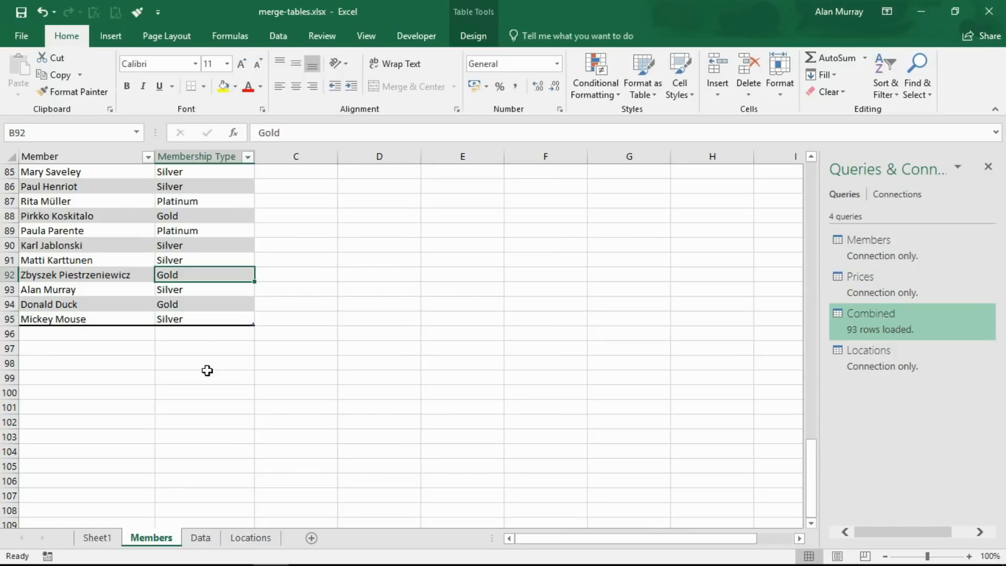
Add Mickey Mouse with city Paris and country France as a new row at the end of the Locations table
{"action": "left_click", "coordinate": [251, 539]}
{"action": "scroll", "coordinate": [150, 422], "scroll_direction": "down", "scroll_amount": 12}
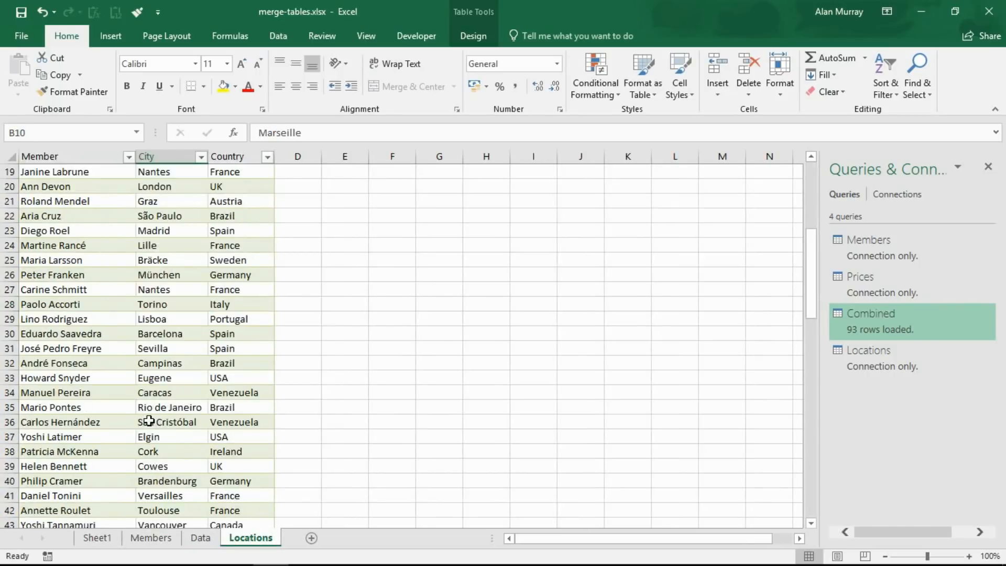
{"action": "scroll", "coordinate": [140, 420], "scroll_direction": "down", "scroll_amount": 10}
{"action": "scroll", "coordinate": [138, 422], "scroll_direction": "down", "scroll_amount": 6}
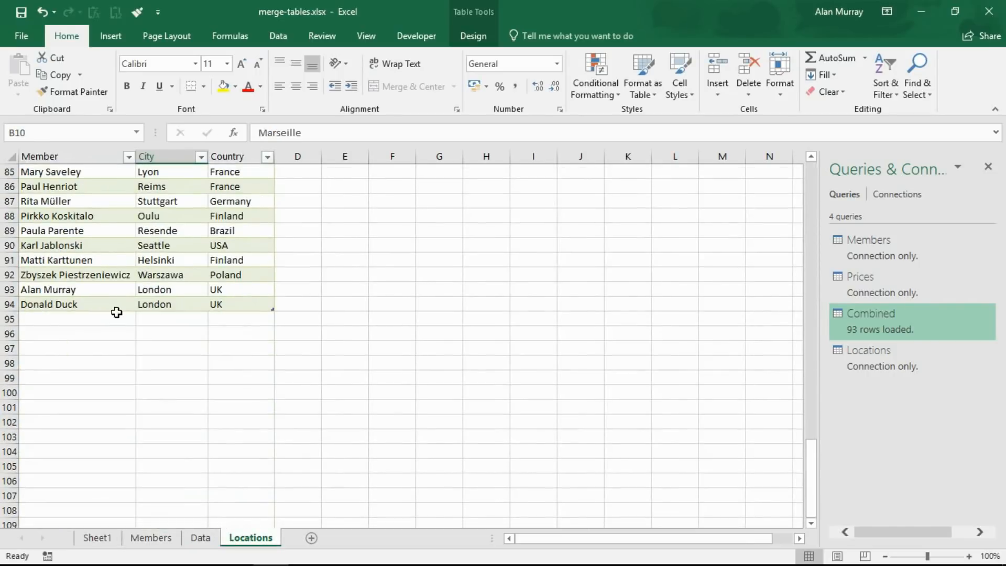
{"action": "left_click", "coordinate": [117, 318]}
{"action": "type", "text": "Micley"}
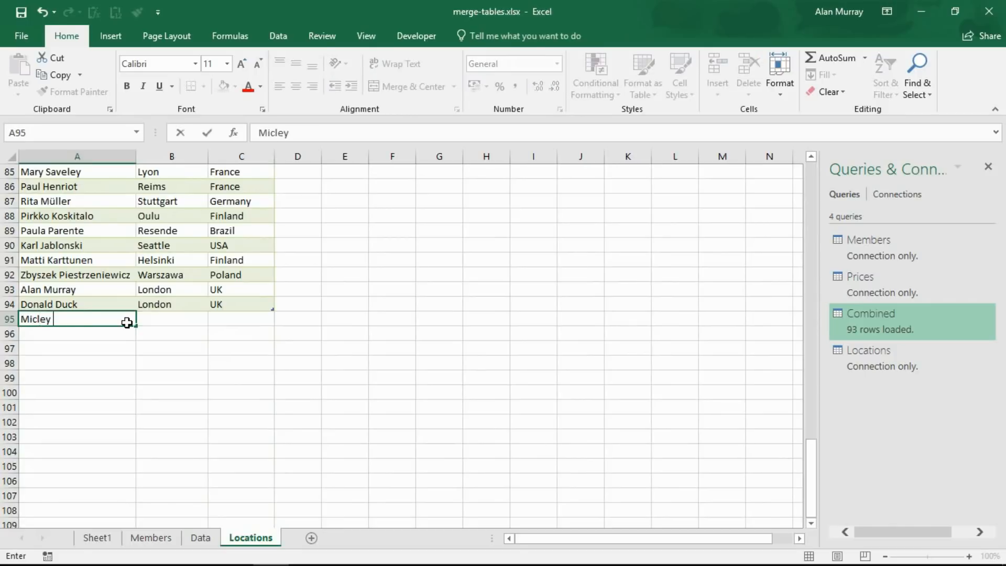
{"action": "key", "text": "BackSpace"}
{"action": "key", "text": "BackSpace"}
{"action": "key", "text": "BackSpace"}
{"action": "key", "text": "BackSpace"}
{"action": "type", "text": "key Mouse"}
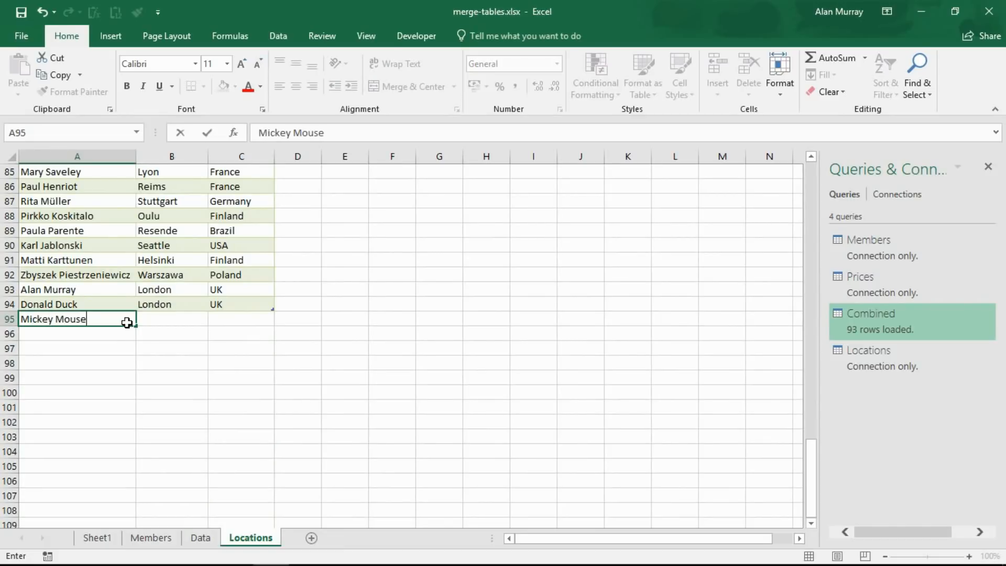
{"action": "key", "text": "Tab"}
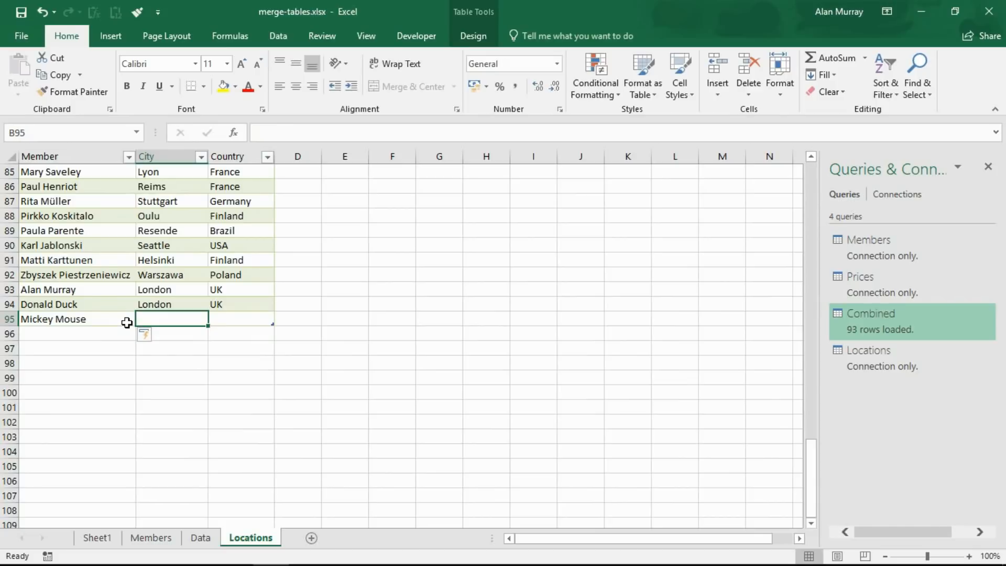
{"action": "type", "text": "Paris"}
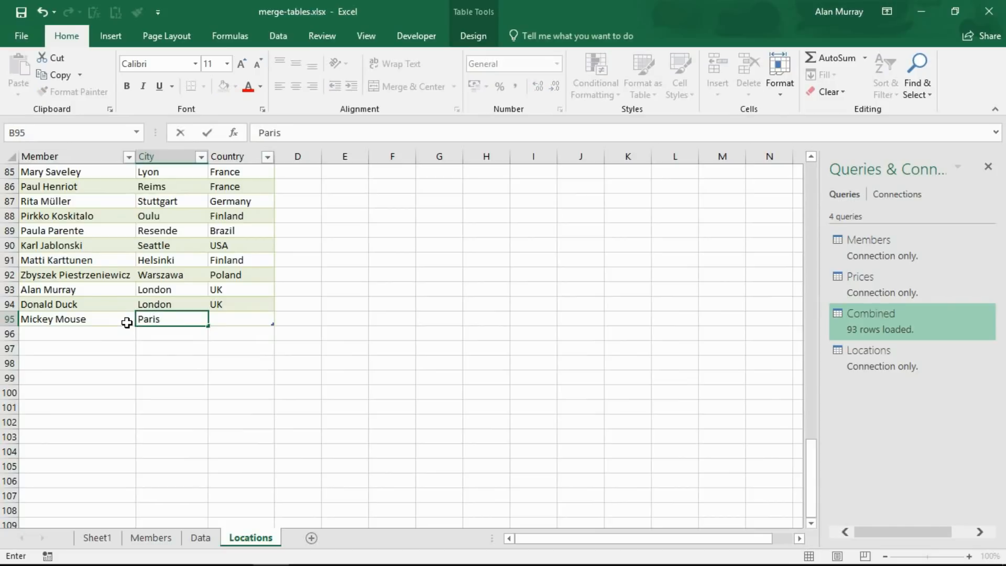
{"action": "key", "text": "Tab"}
{"action": "type", "text": "France"}
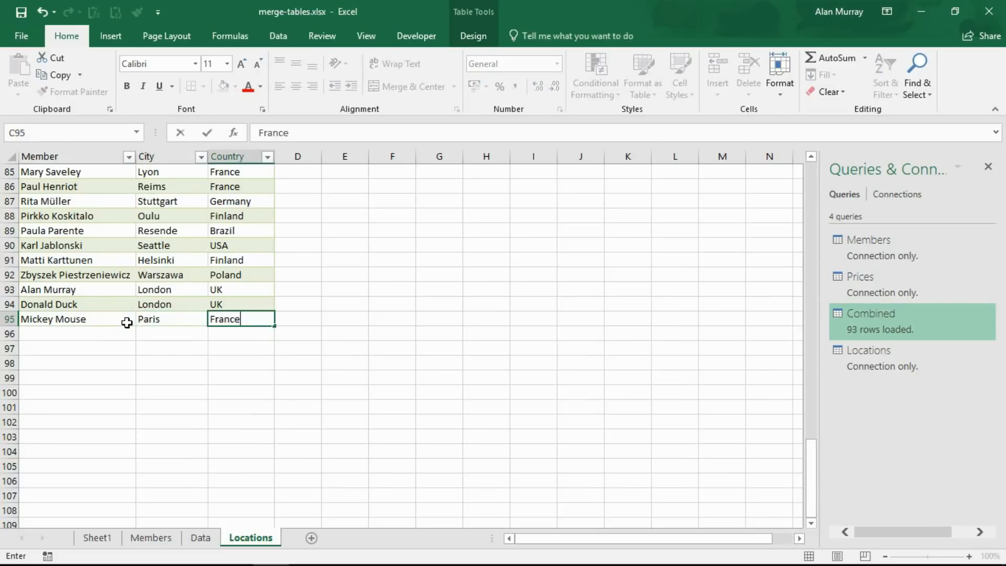
{"action": "key", "text": "Return"}
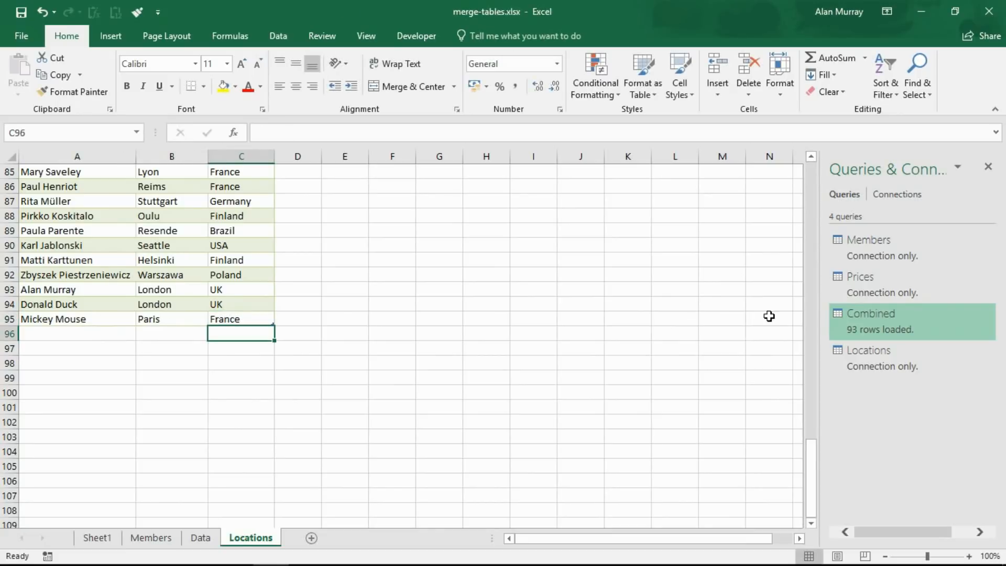
Refresh the Combined query and check the new member's row at the end of the loaded table on Sheet1
{"action": "right_click", "coordinate": [892, 329]}
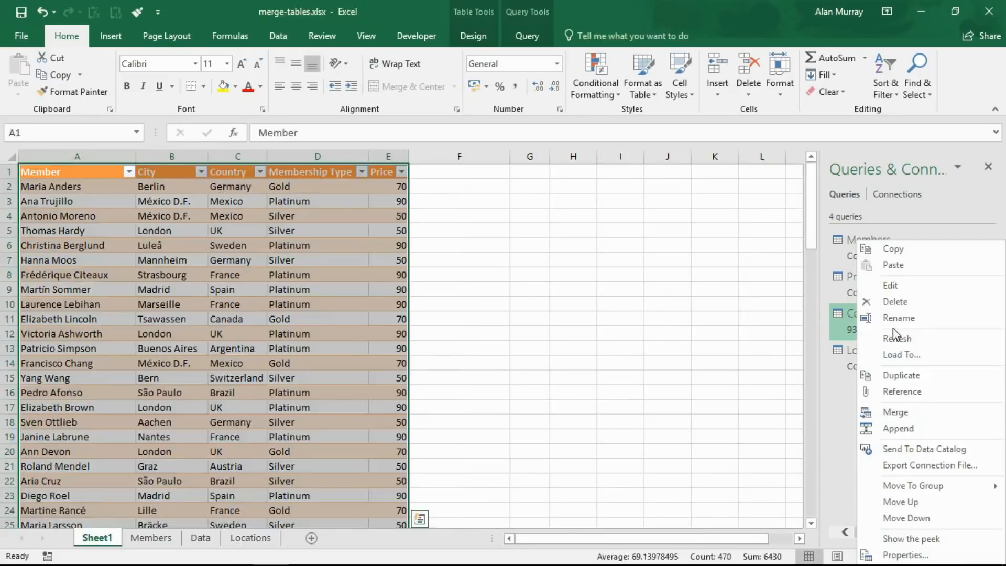
{"action": "left_click", "coordinate": [893, 337]}
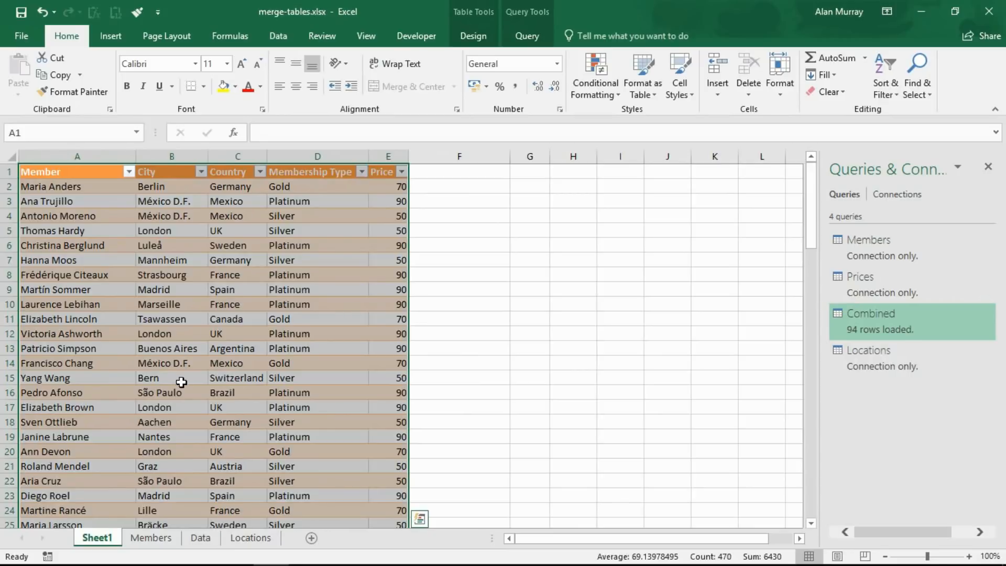
{"action": "left_click", "coordinate": [183, 361]}
{"action": "scroll", "coordinate": [183, 375], "scroll_direction": "down", "scroll_amount": 6}
{"action": "scroll", "coordinate": [183, 375], "scroll_direction": "down", "scroll_amount": 20}
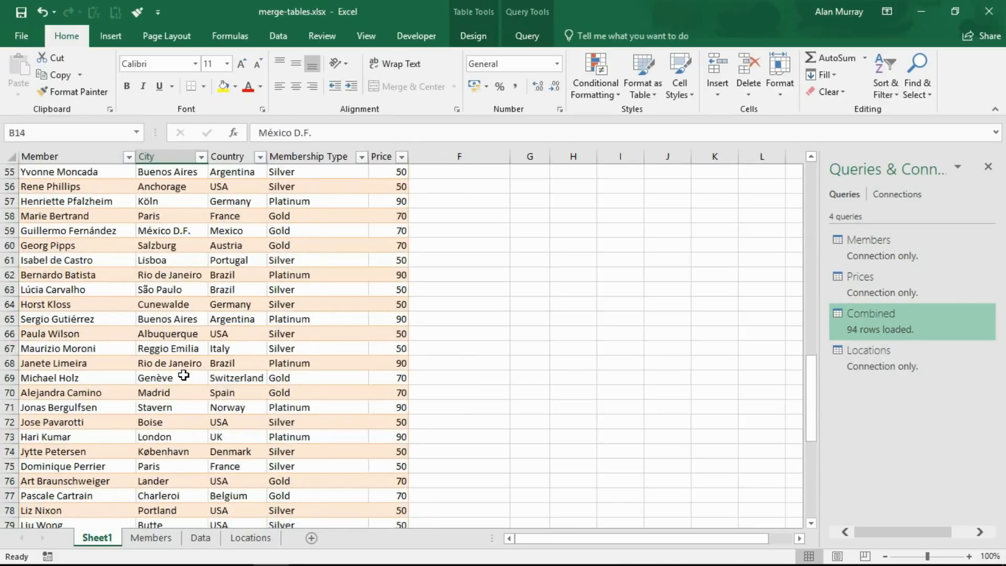
{"action": "scroll", "coordinate": [183, 374], "scroll_direction": "up", "scroll_amount": 1}
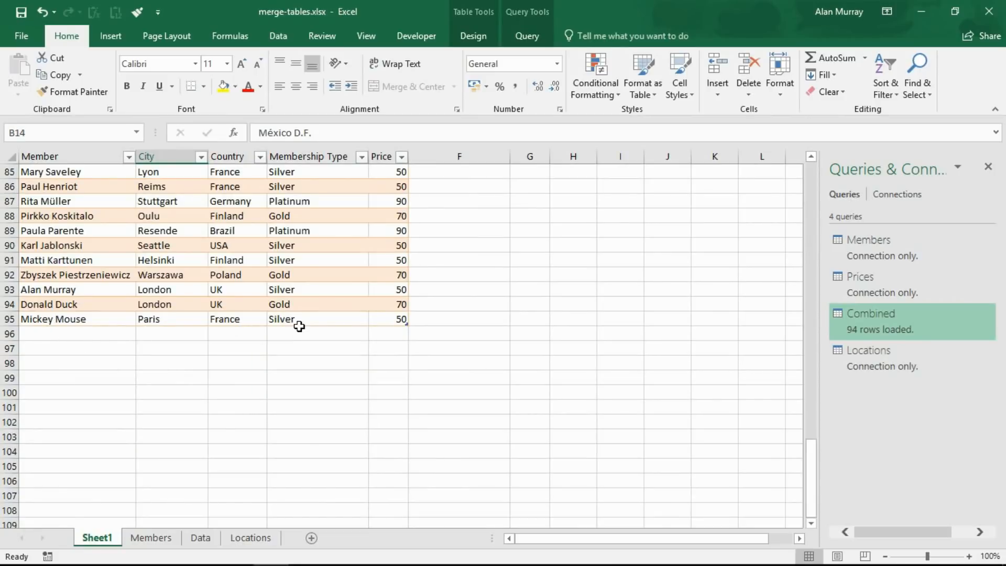
{"action": "left_click", "coordinate": [397, 321]}
{"action": "scroll", "coordinate": [226, 288], "scroll_direction": "up", "scroll_amount": 17}
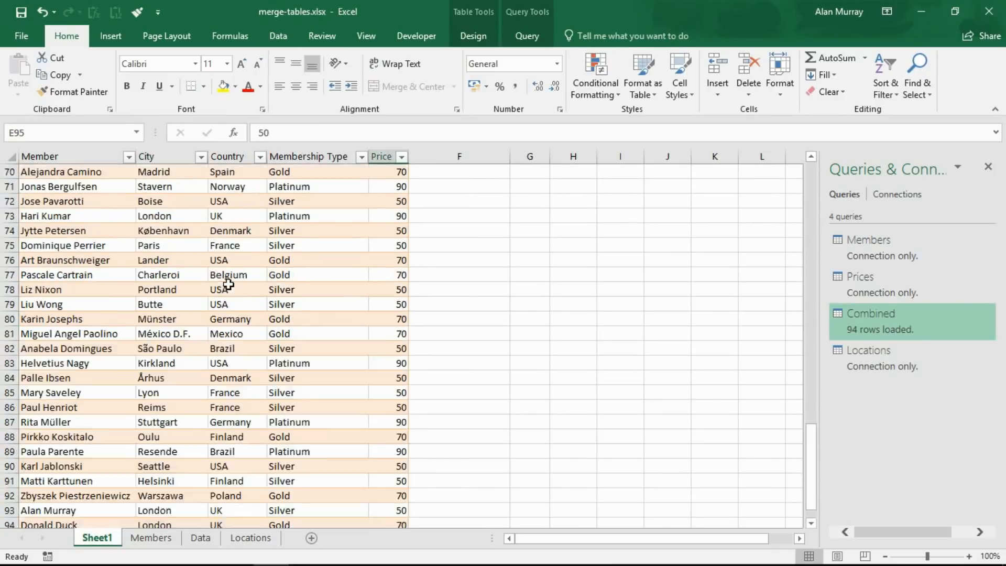
{"action": "scroll", "coordinate": [230, 294], "scroll_direction": "up", "scroll_amount": 7}
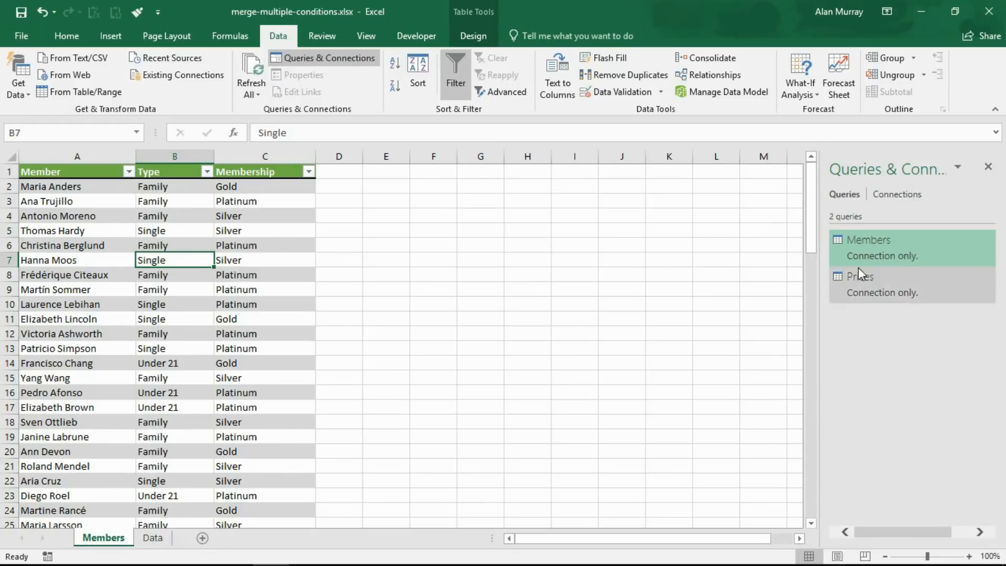
In merge-multiple-conditions.xlsx, examine the Type and Membership columns on the Members sheet and the Type, Membership and Price columns on the Data sheet
{"action": "left_click", "coordinate": [185, 300]}
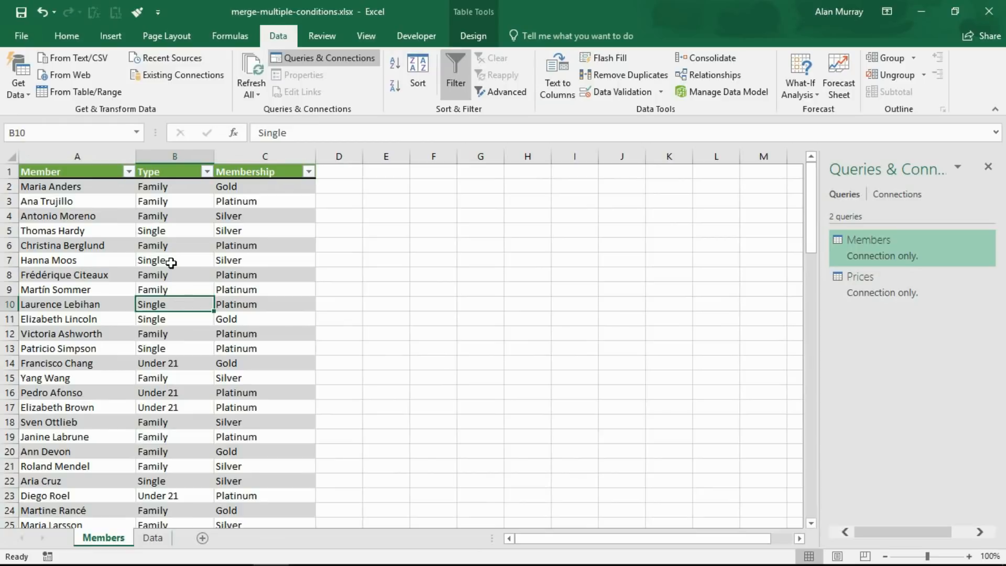
{"action": "left_click", "coordinate": [171, 157]}
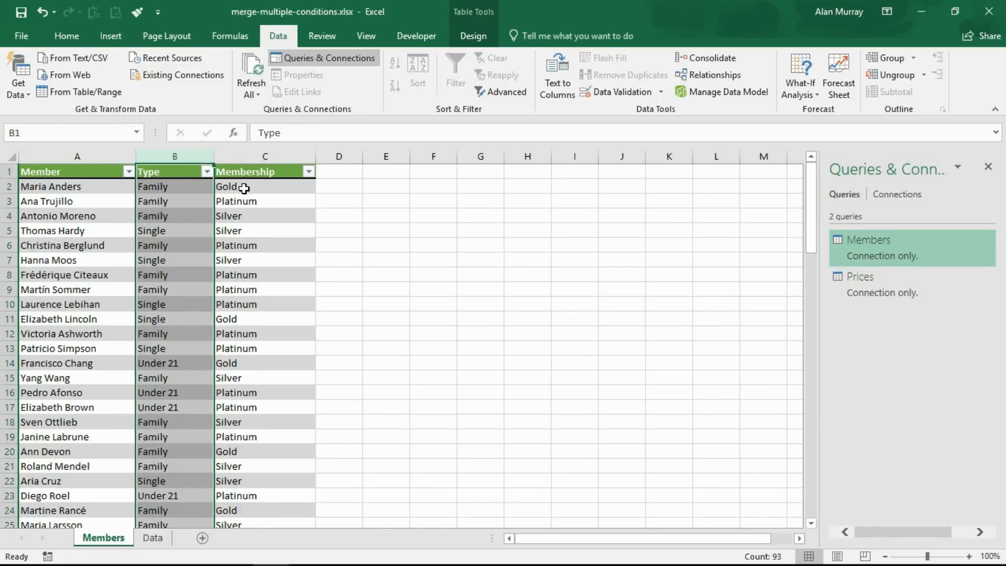
{"action": "left_click_drag", "start_coordinate": [244, 188], "coordinate": [230, 264]}
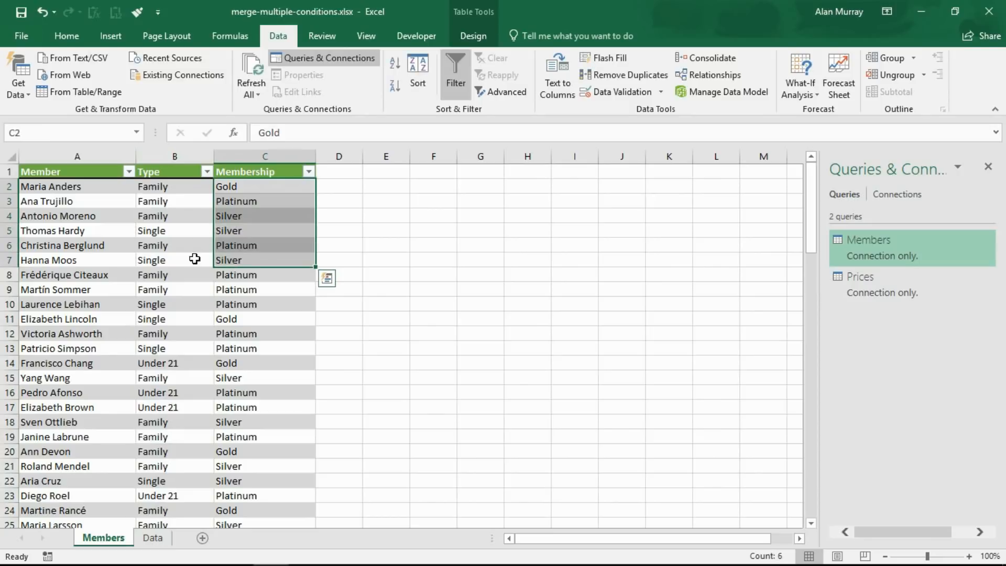
{"action": "left_click_drag", "start_coordinate": [179, 218], "coordinate": [174, 358]}
{"action": "left_click", "coordinate": [174, 363]}
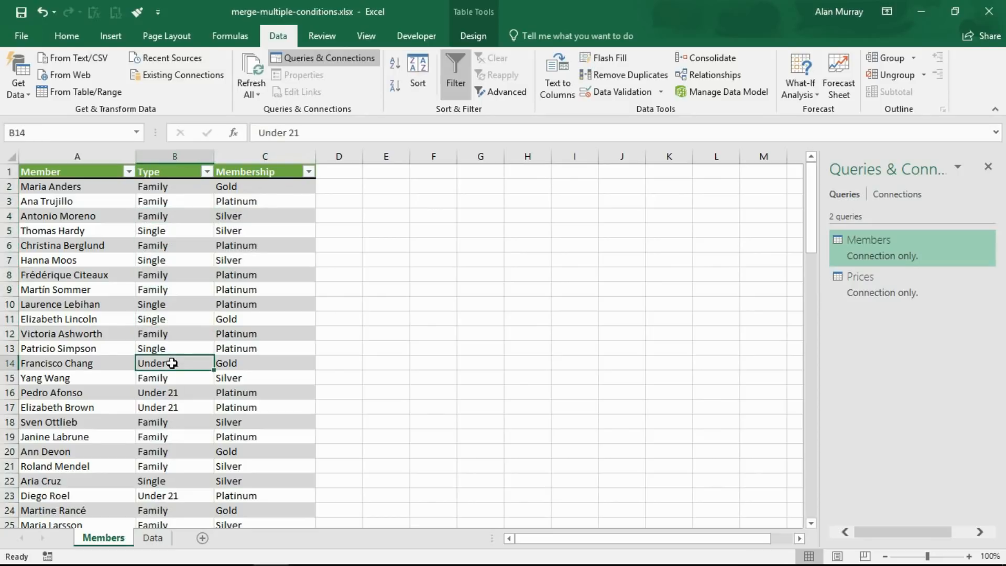
{"action": "left_click", "coordinate": [155, 540]}
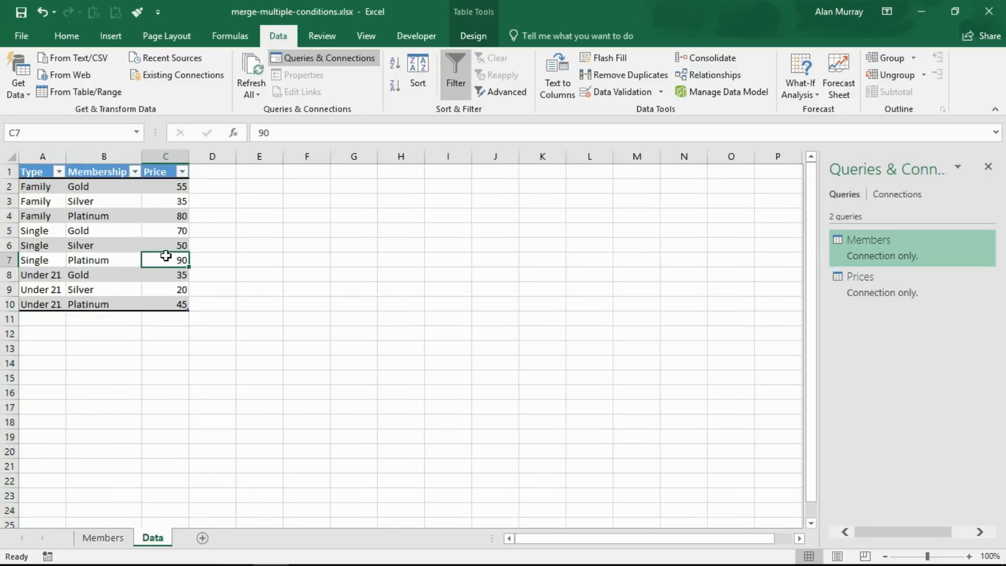
{"action": "left_click_drag", "start_coordinate": [177, 203], "coordinate": [154, 247]}
{"action": "left_click_drag", "start_coordinate": [55, 217], "coordinate": [105, 260]}
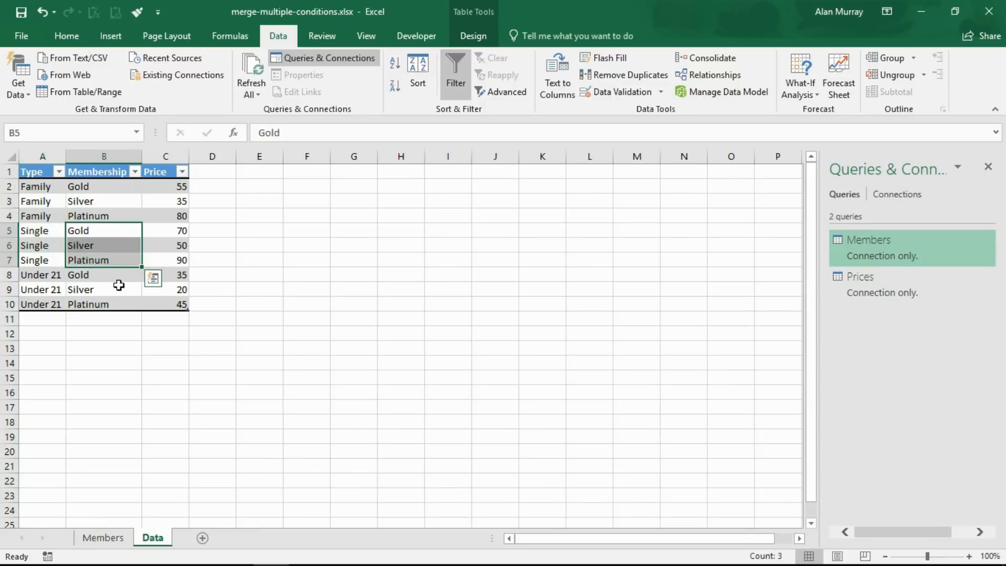
{"action": "left_click", "coordinate": [112, 540]}
{"action": "left_click", "coordinate": [129, 321]}
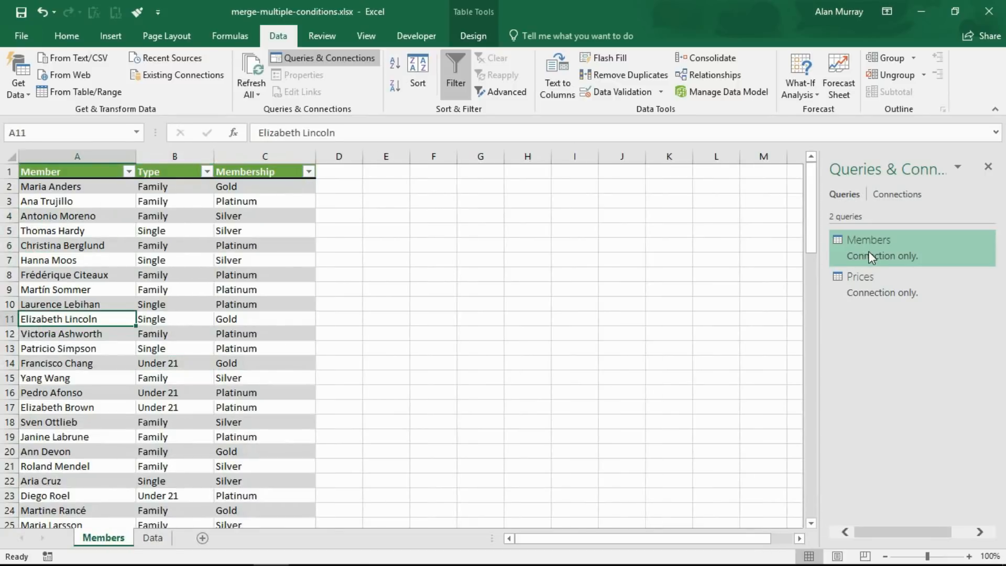
Merge the Members query with the Prices query, matching on both the Type and Membership columns
{"action": "mouse_move", "coordinate": [869, 251]}
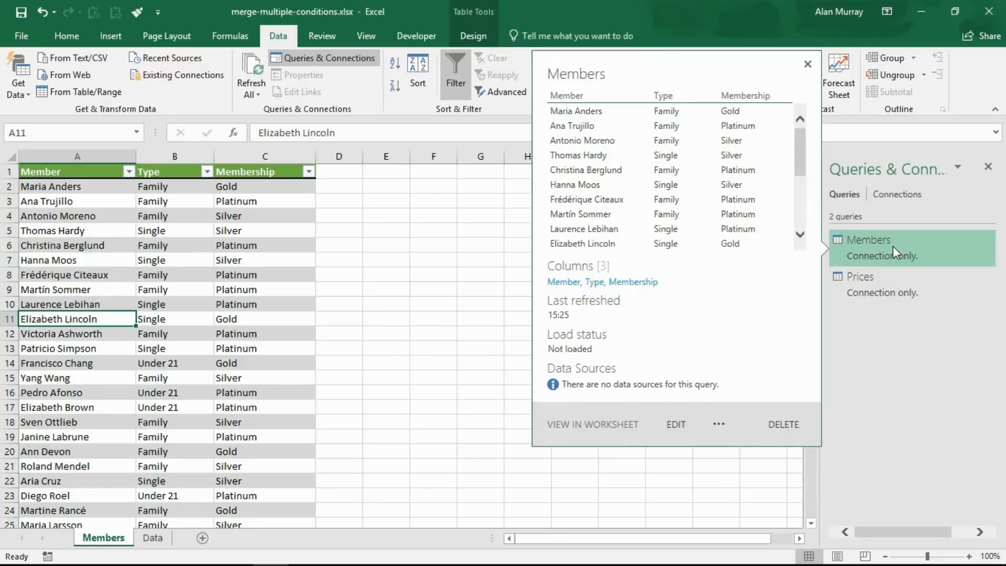
{"action": "right_click", "coordinate": [893, 251]}
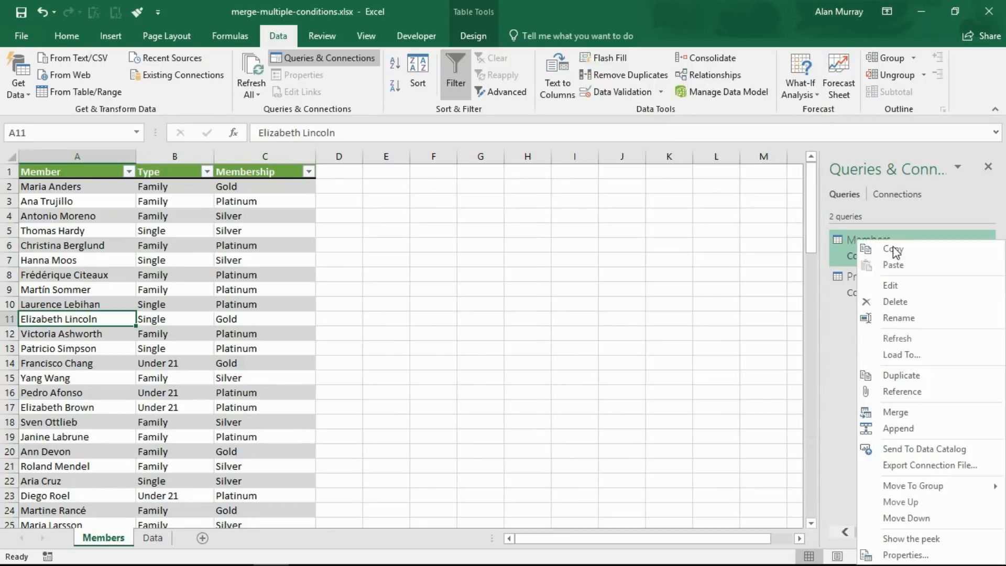
{"action": "left_click", "coordinate": [899, 413]}
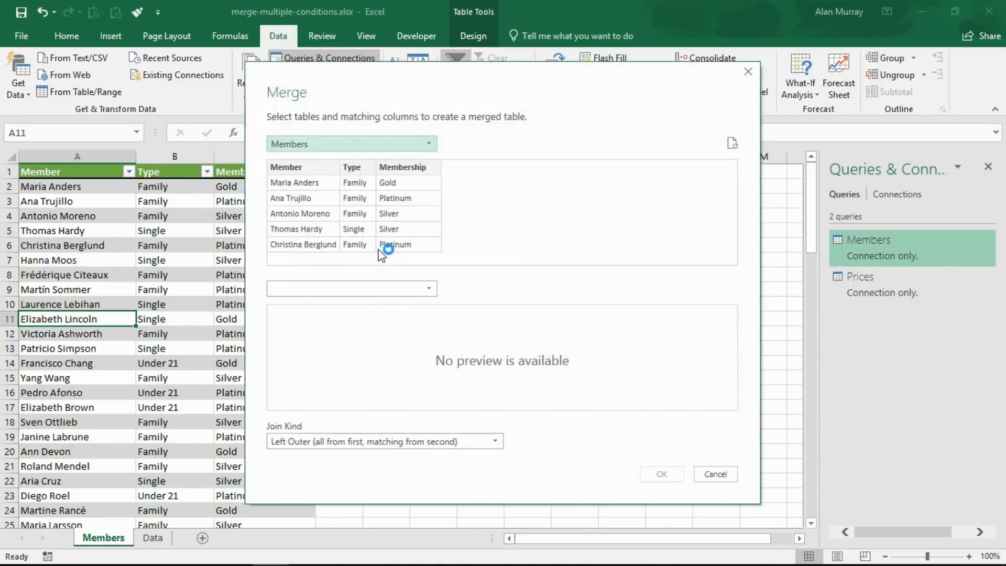
{"action": "left_click", "coordinate": [429, 289]}
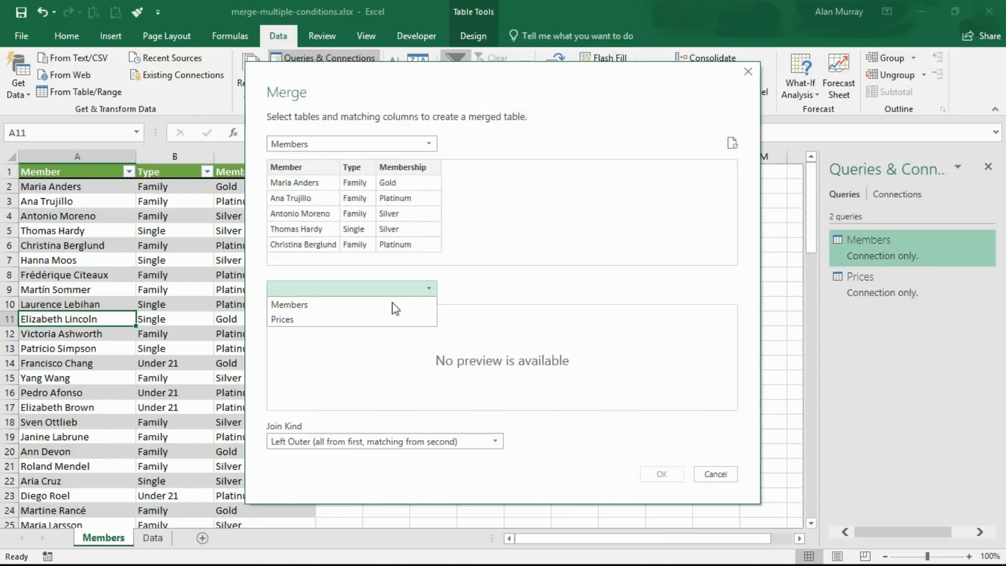
{"action": "left_click", "coordinate": [364, 320]}
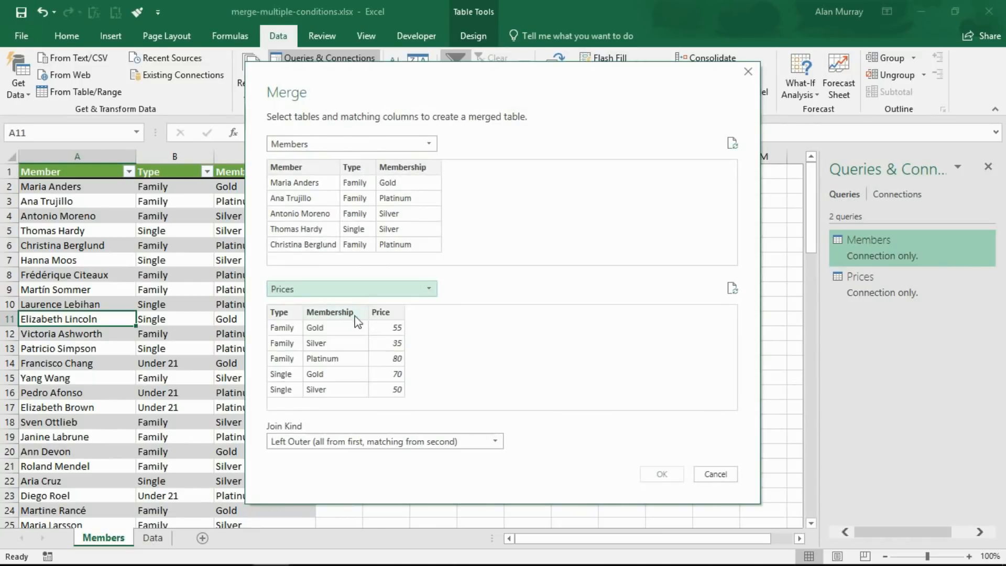
{"action": "left_click", "coordinate": [360, 168]}
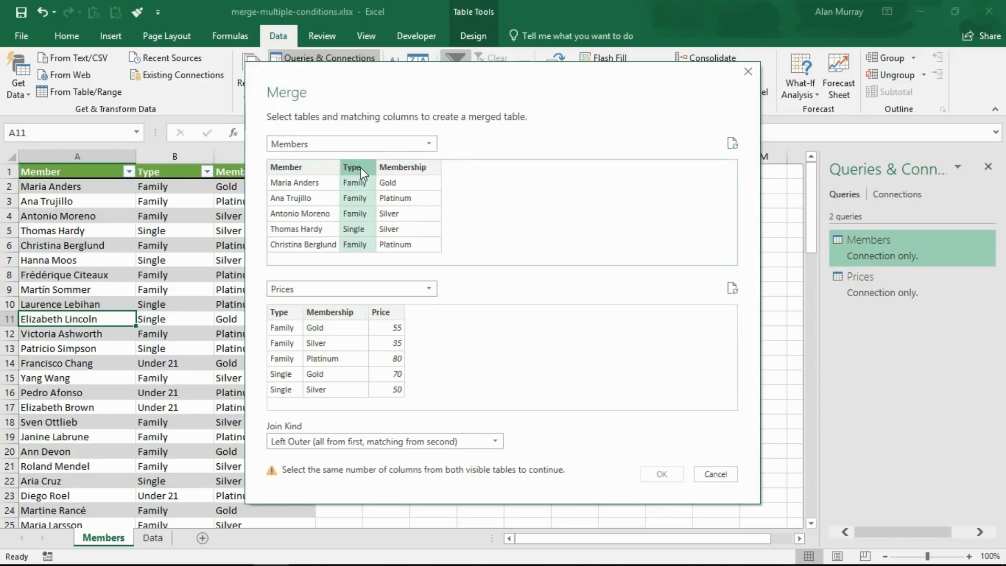
{"action": "left_click", "coordinate": [280, 312]}
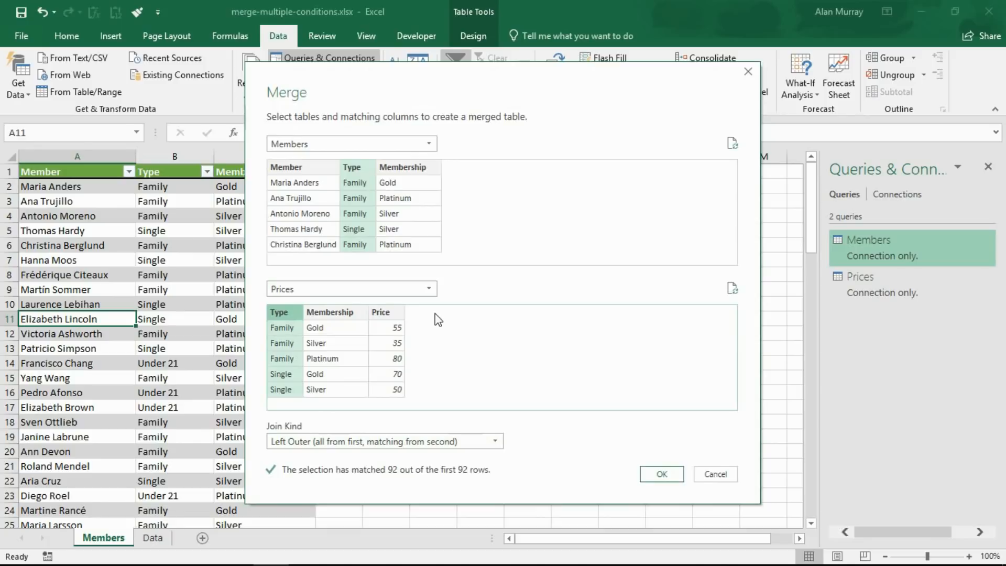
{"action": "left_click", "coordinate": [423, 168], "text": "ctrl"}
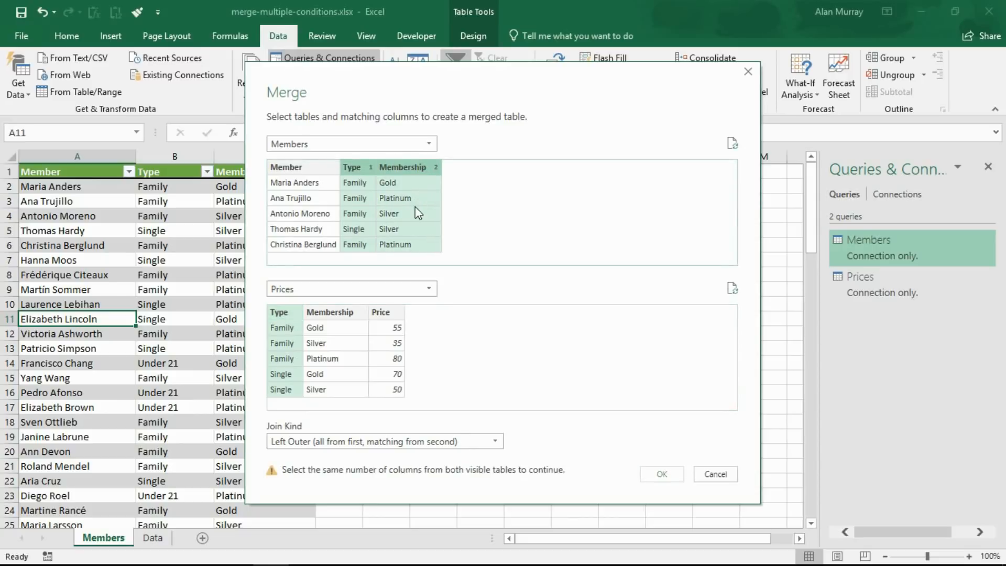
{"action": "left_click", "coordinate": [346, 311], "text": "ctrl"}
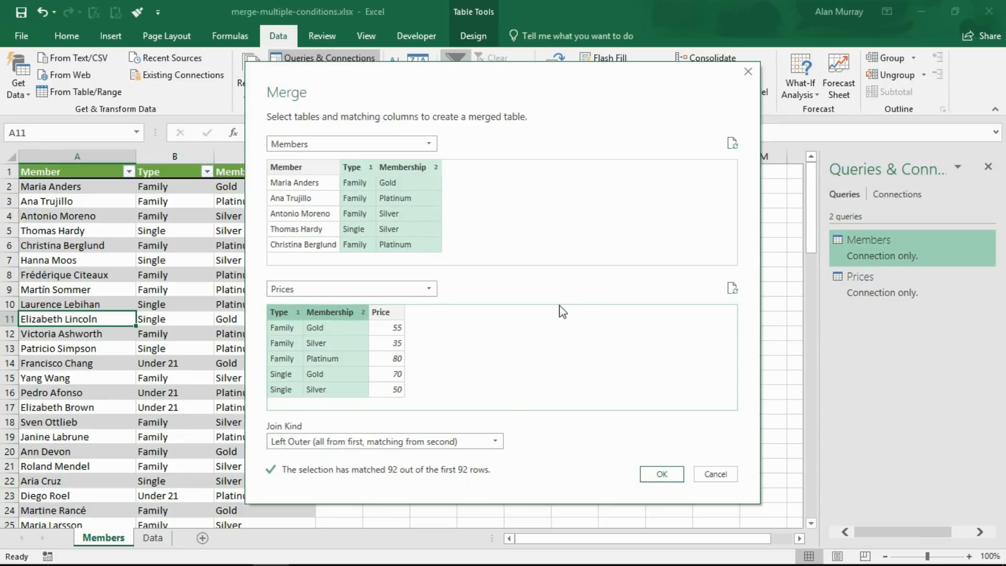
{"action": "left_click", "coordinate": [655, 474]}
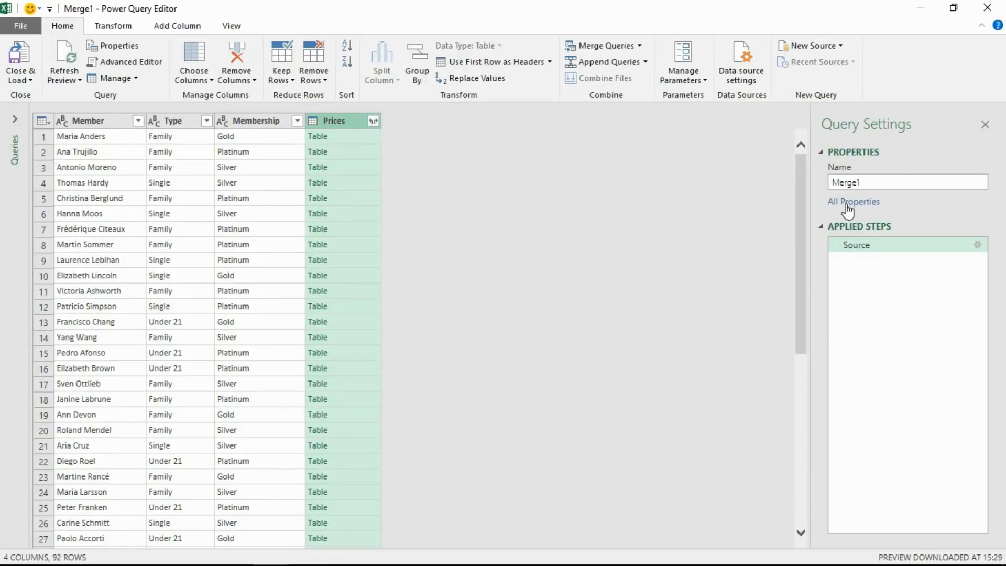
Rename the merged query as Combined
{"action": "left_click", "coordinate": [866, 183]}
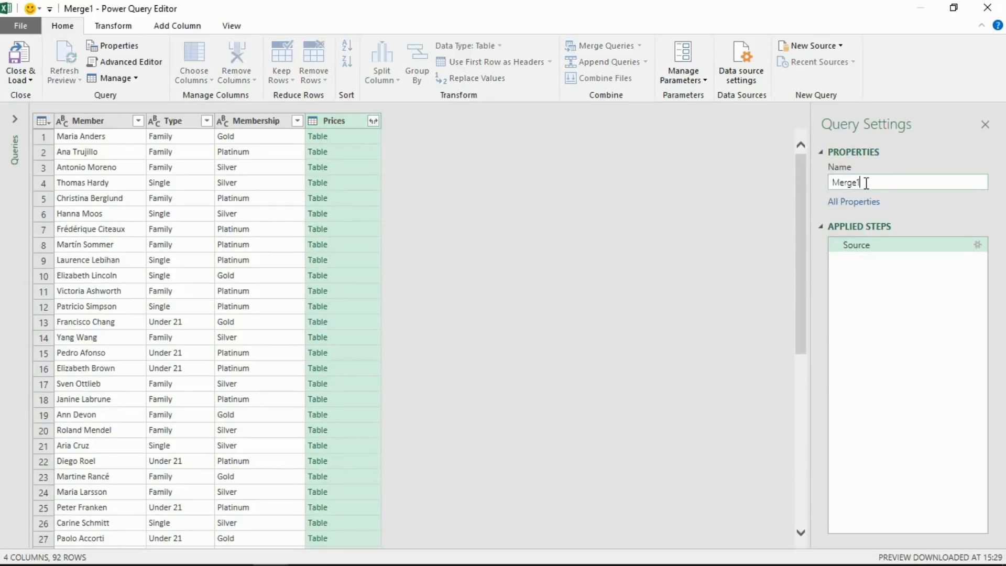
{"action": "key", "text": "BackSpace"}
{"action": "key", "text": "BackSpace"}
{"action": "key", "text": "BackSpace"}
{"action": "key", "text": "BackSpace"}
{"action": "key", "text": "BackSpace"}
{"action": "key", "text": "BackSpace"}
{"action": "type", "text": "Combined"}
{"action": "key", "text": "Return"}
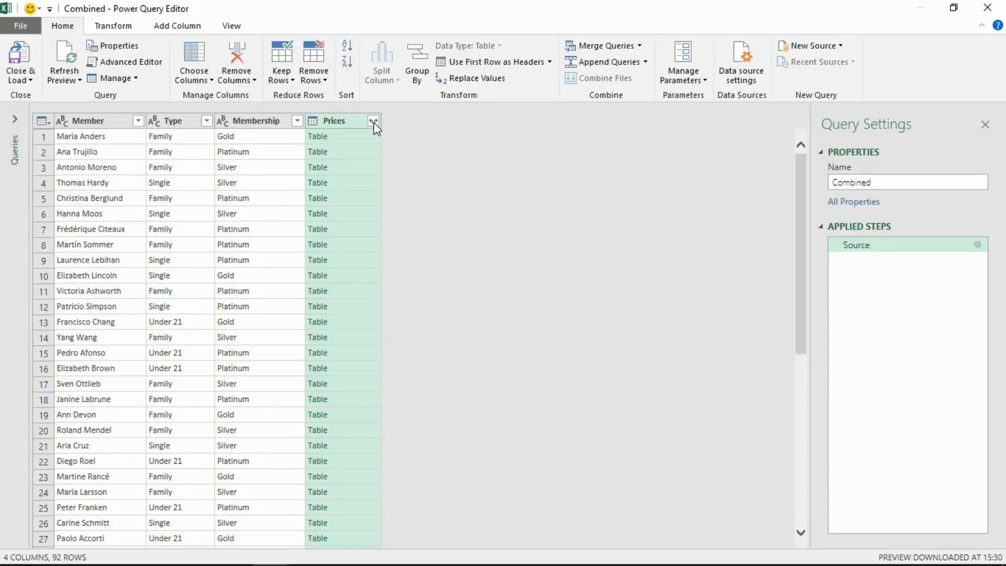
Expand only the Price field from the Prices column without the original column name as prefix, and load the query into the workbook
{"action": "left_click", "coordinate": [373, 122]}
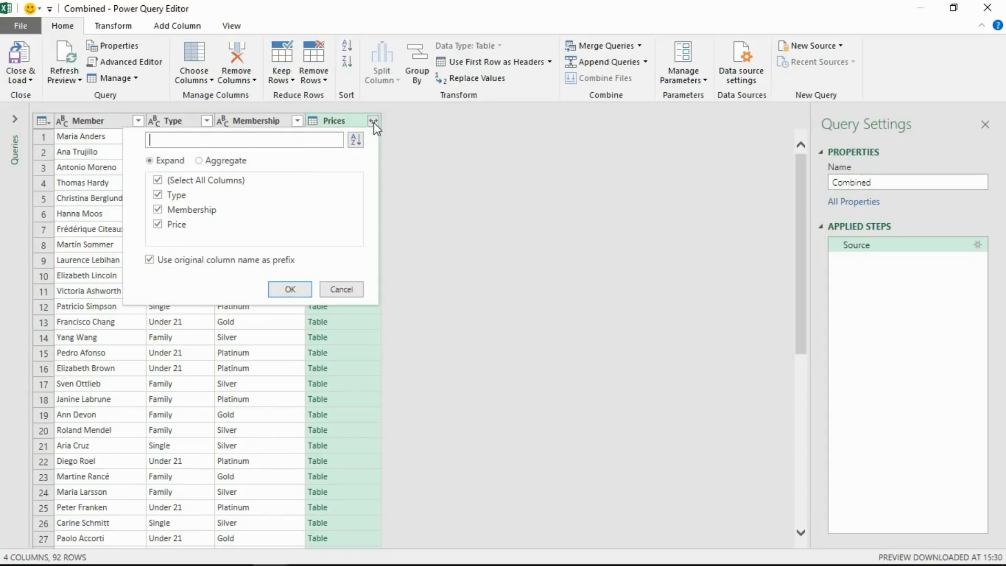
{"action": "left_click", "coordinate": [158, 196]}
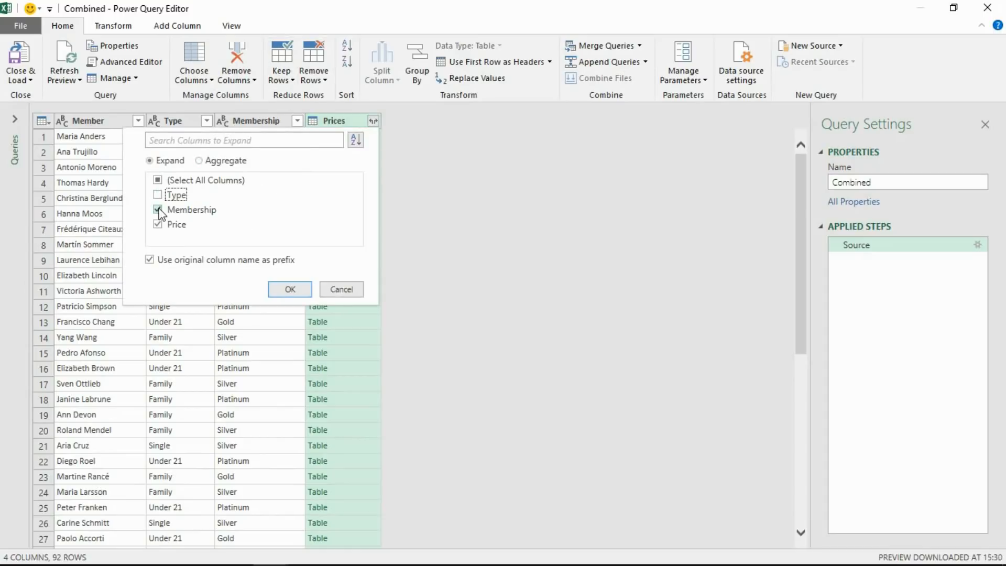
{"action": "left_click", "coordinate": [157, 209]}
{"action": "left_click", "coordinate": [149, 259]}
{"action": "left_click", "coordinate": [289, 290]}
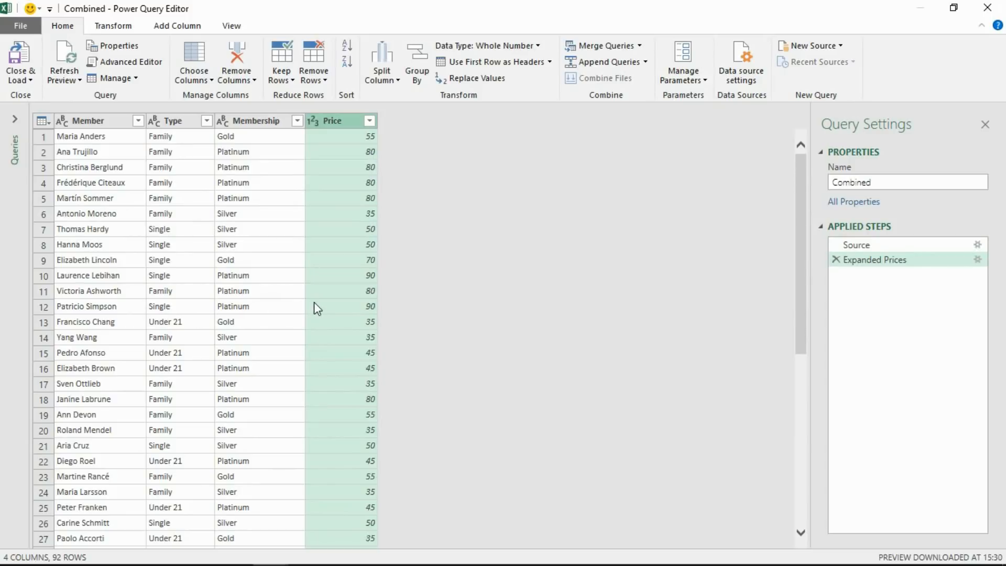
{"action": "left_click", "coordinate": [26, 56]}
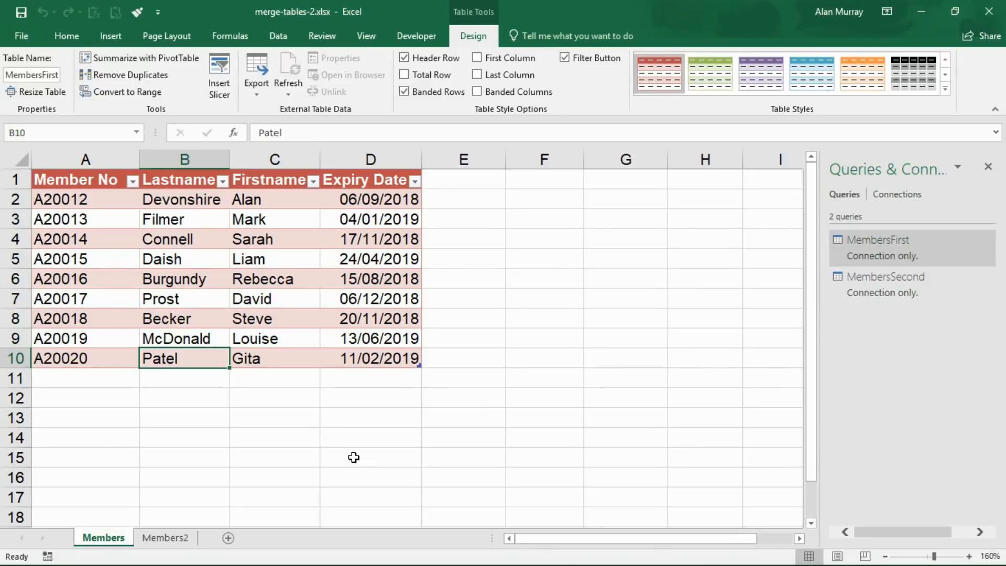
In merge-tables-2.xlsx, compare the Members and Members2 sheets and examine the rows that occur in only one of the two tables
{"action": "left_click", "coordinate": [306, 278]}
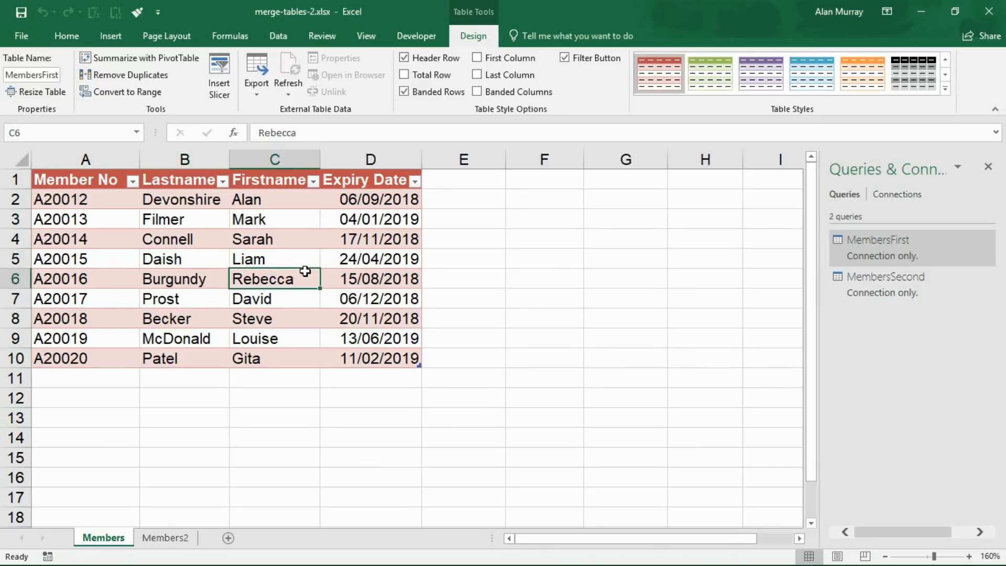
{"action": "left_click", "coordinate": [194, 539]}
{"action": "left_click", "coordinate": [243, 326]}
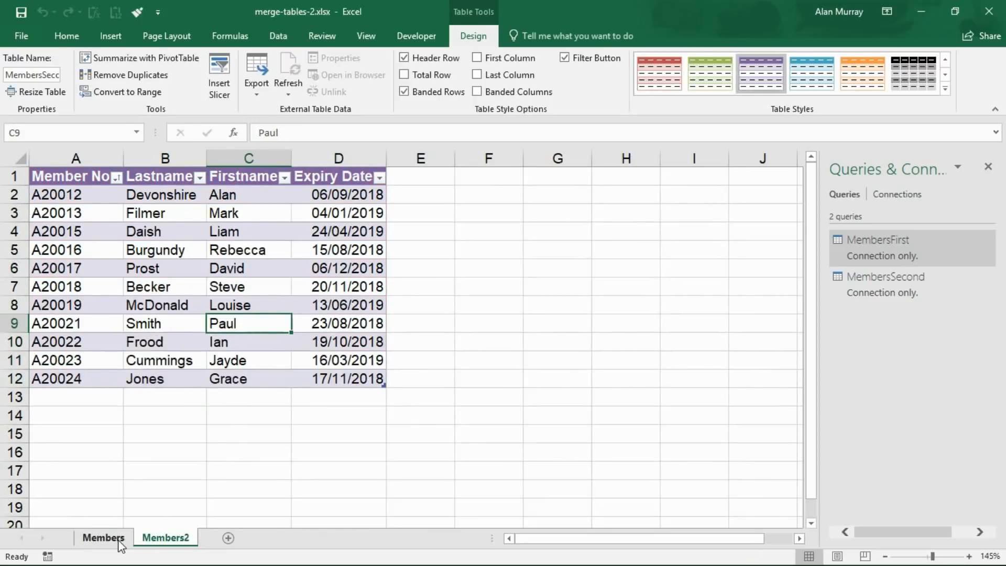
{"action": "left_click", "coordinate": [94, 538]}
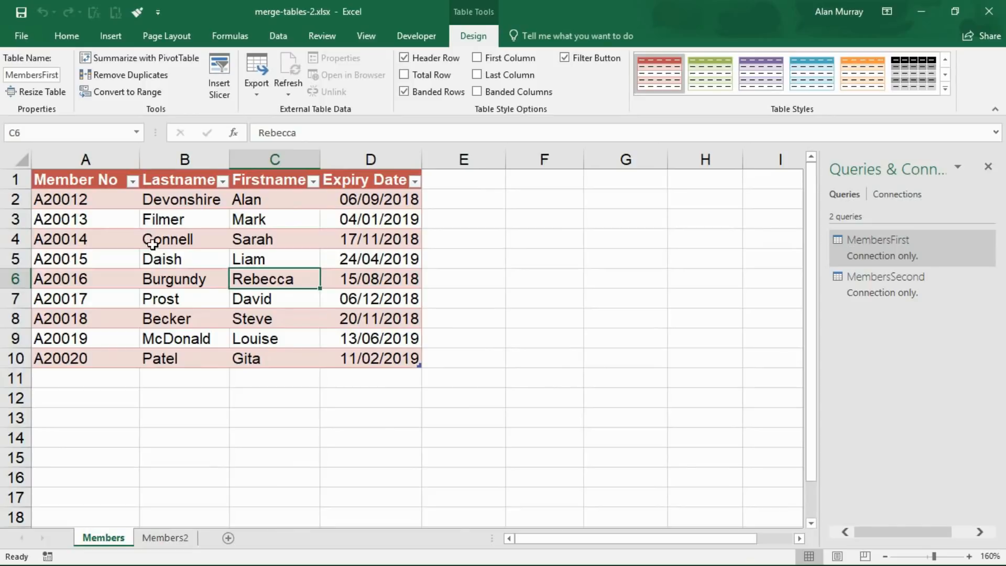
{"action": "left_click_drag", "start_coordinate": [126, 244], "coordinate": [341, 240]}
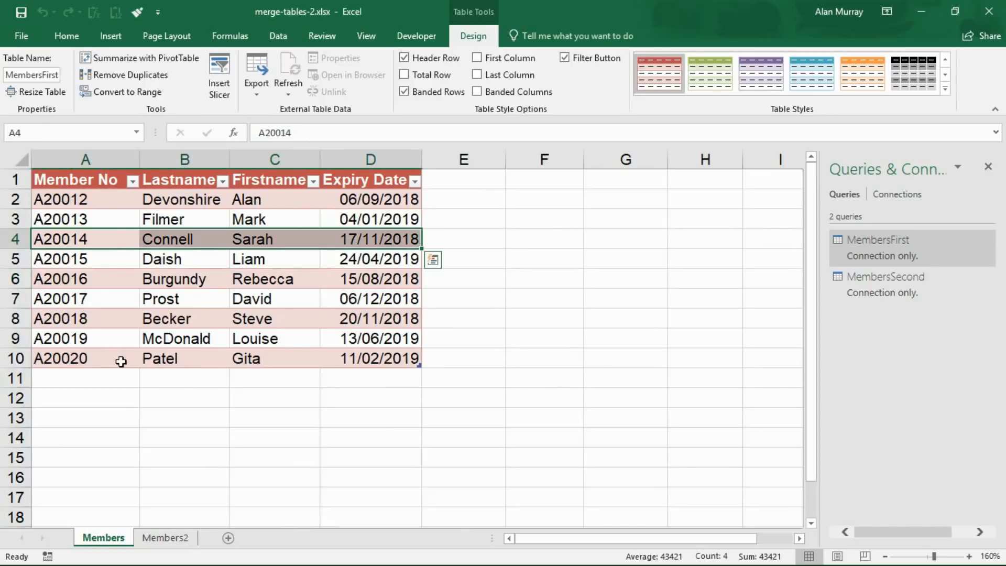
{"action": "left_click_drag", "start_coordinate": [119, 360], "coordinate": [398, 360]}
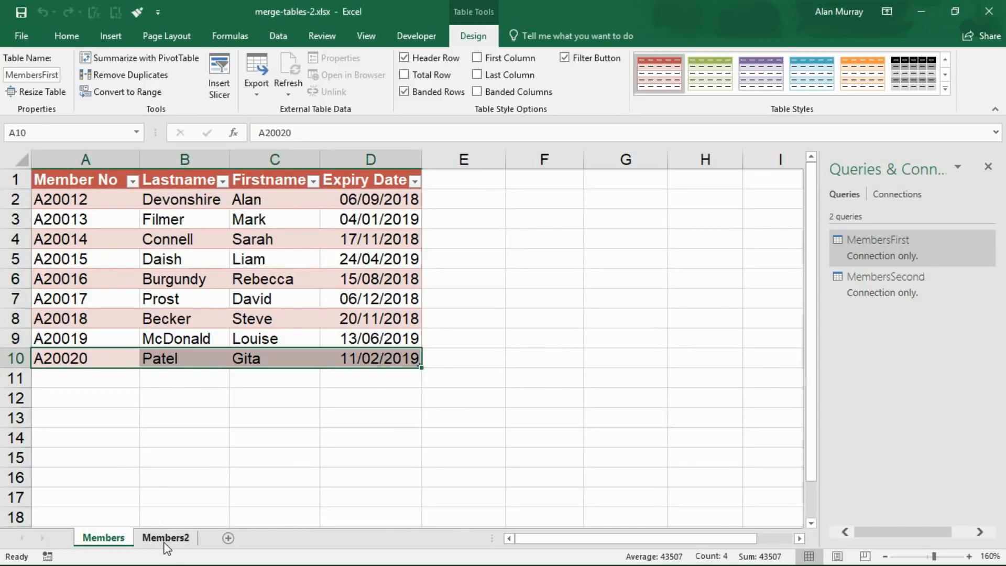
{"action": "left_click", "coordinate": [163, 537]}
{"action": "mouse_move", "coordinate": [99, 325]}
{"action": "left_mouse_down"}
{"action": "mouse_move", "coordinate": [303, 326]}
{"action": "mouse_move", "coordinate": [372, 381]}
{"action": "left_mouse_up"}
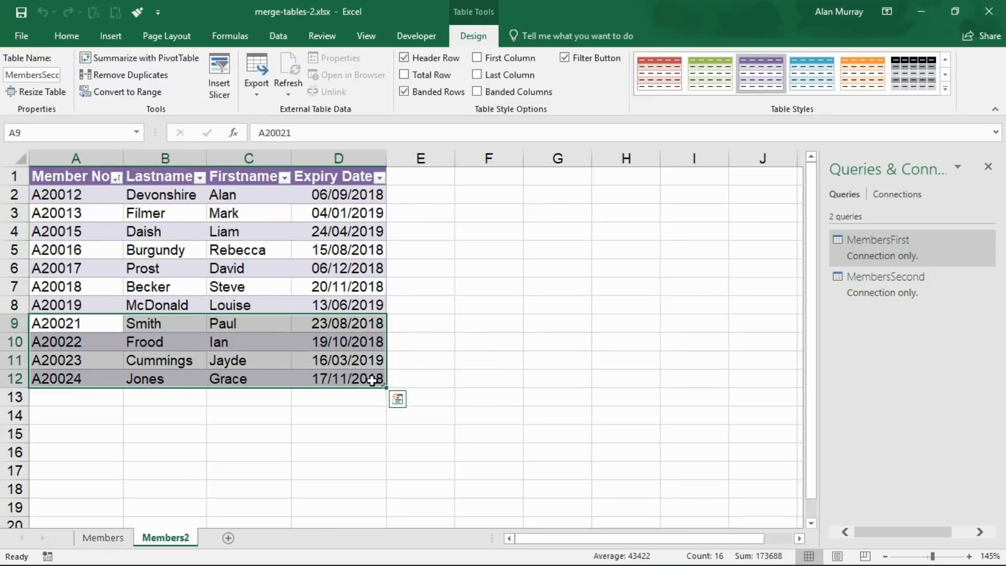
{"action": "left_click", "coordinate": [102, 538]}
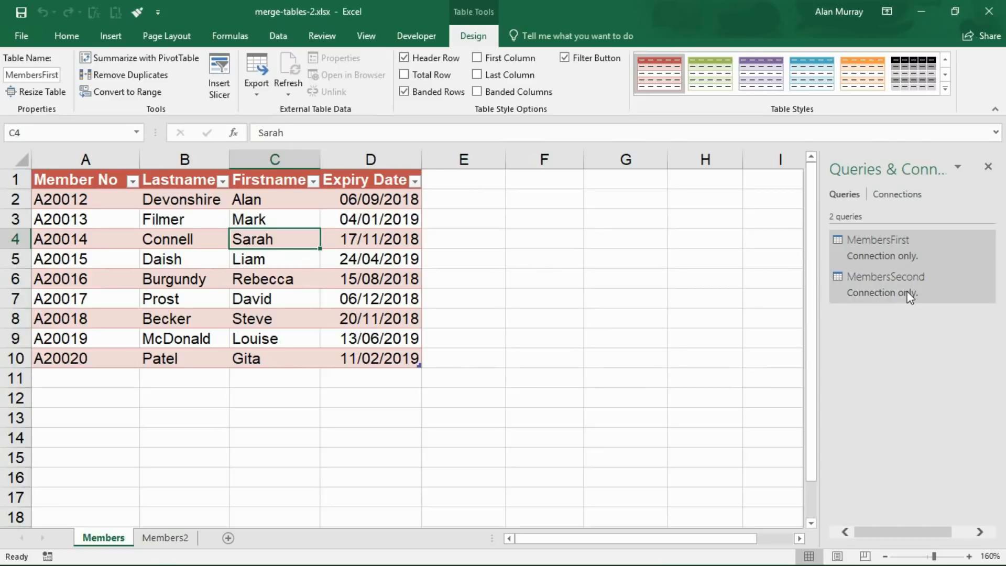
Merge the MembersFirst query with MembersSecond on Member No, using an Inner join that keeps only matching rows
{"action": "right_click", "coordinate": [904, 247]}
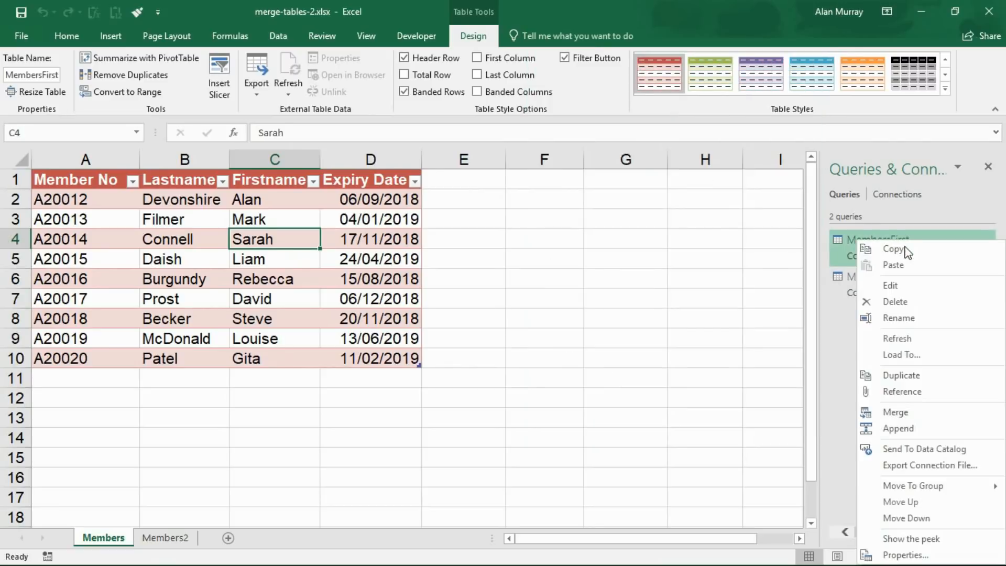
{"action": "left_click", "coordinate": [898, 412]}
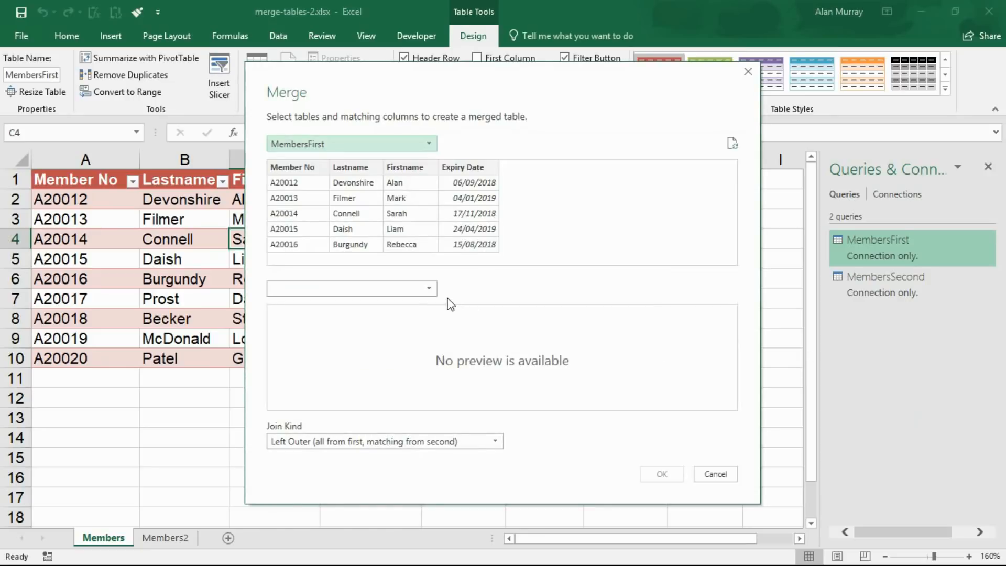
{"action": "left_click", "coordinate": [431, 293]}
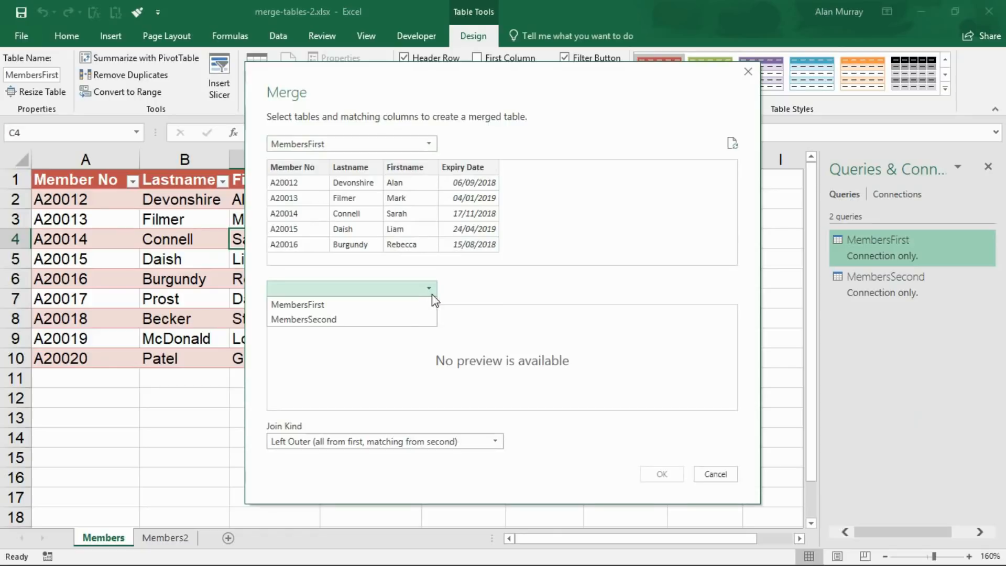
{"action": "left_click", "coordinate": [386, 320]}
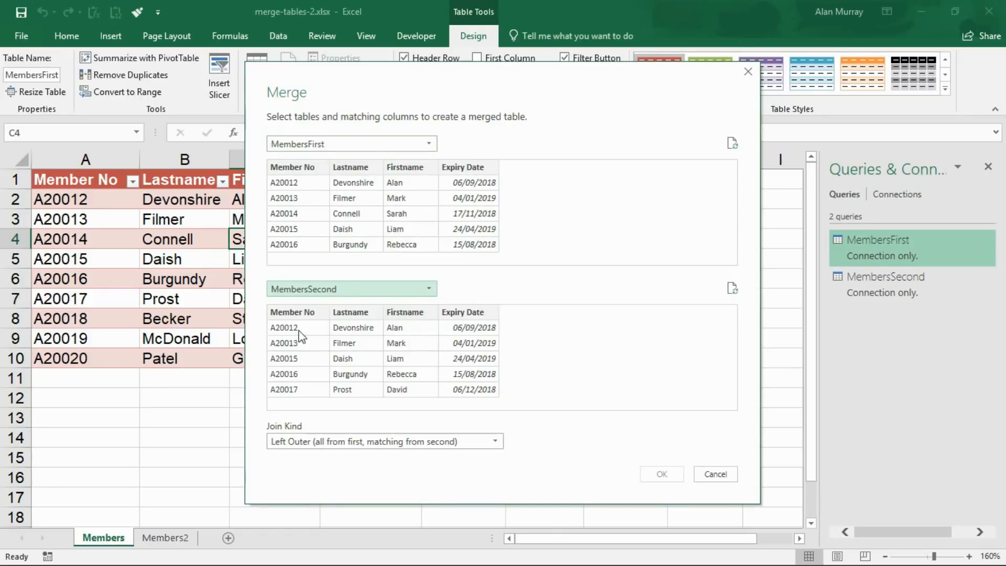
{"action": "left_click", "coordinate": [301, 168]}
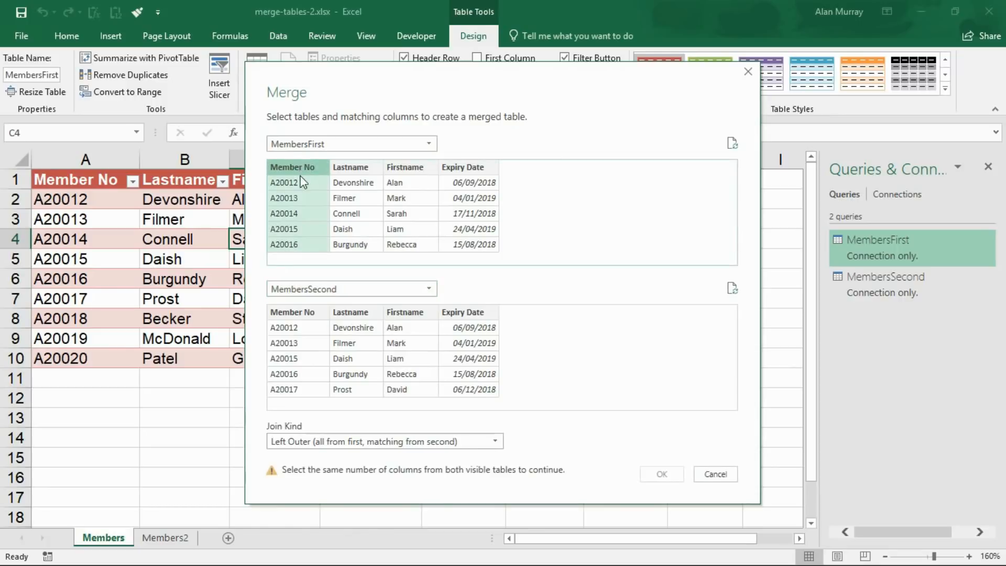
{"action": "left_click", "coordinate": [297, 313]}
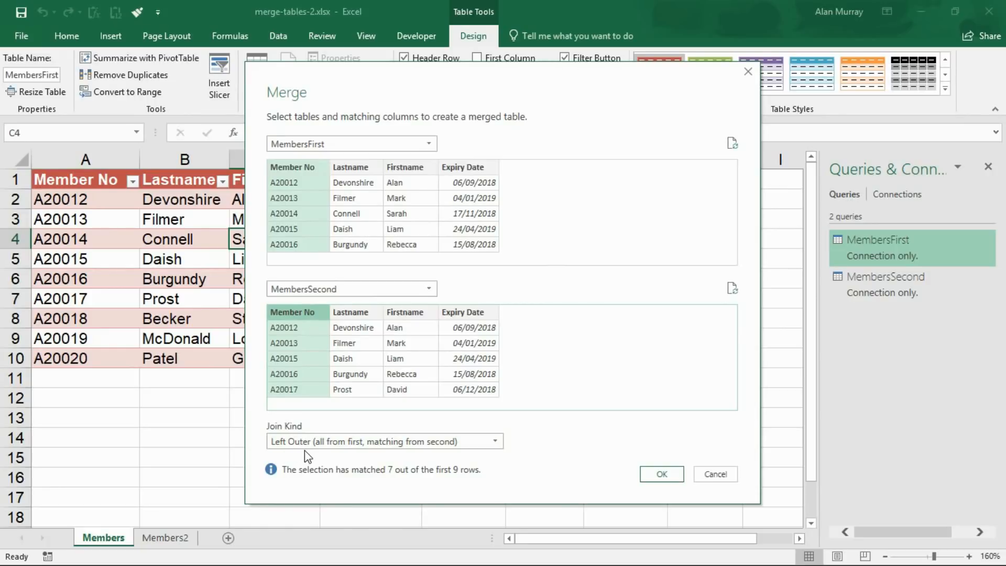
{"action": "left_click", "coordinate": [494, 444]}
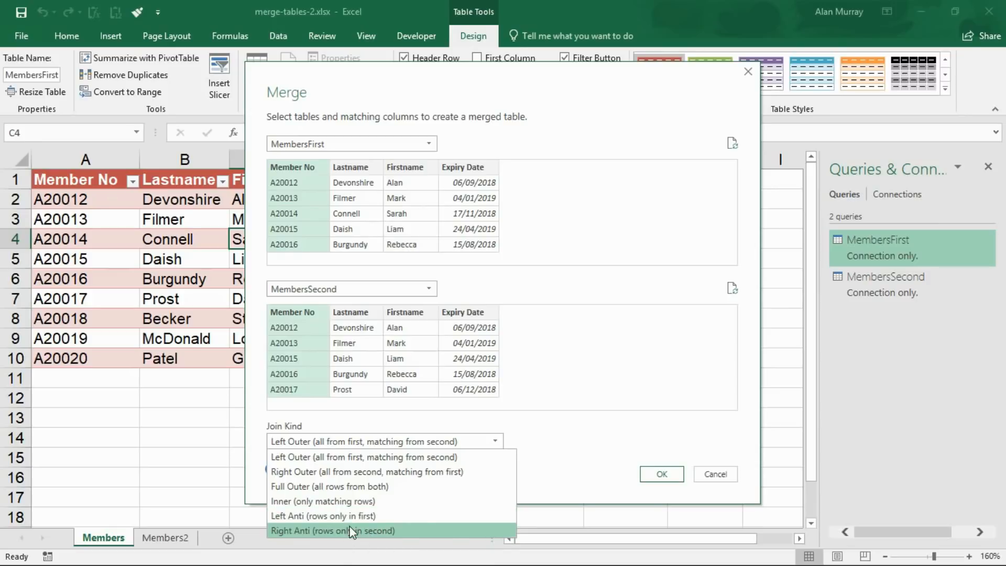
{"action": "left_click", "coordinate": [324, 501]}
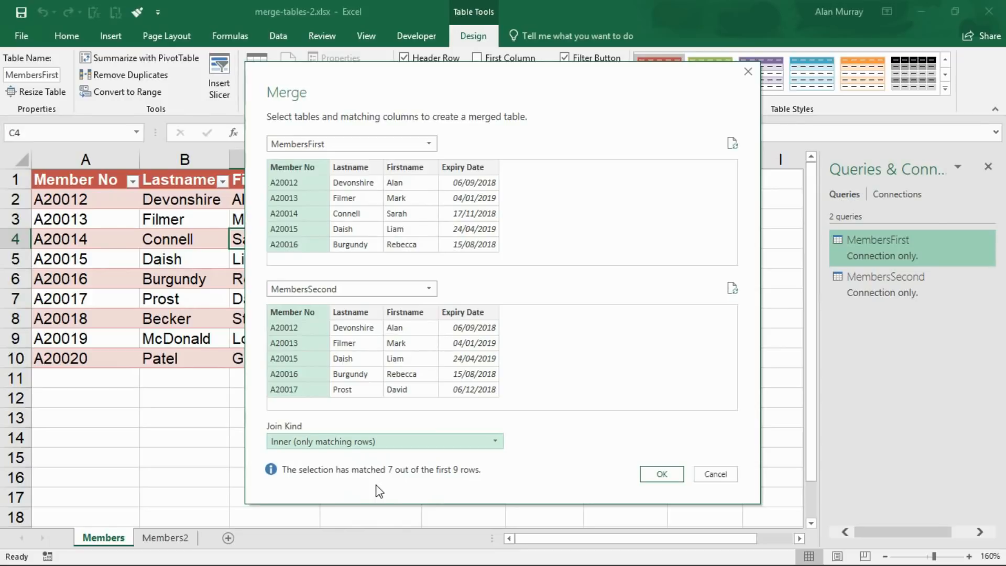
{"action": "left_click", "coordinate": [662, 473]}
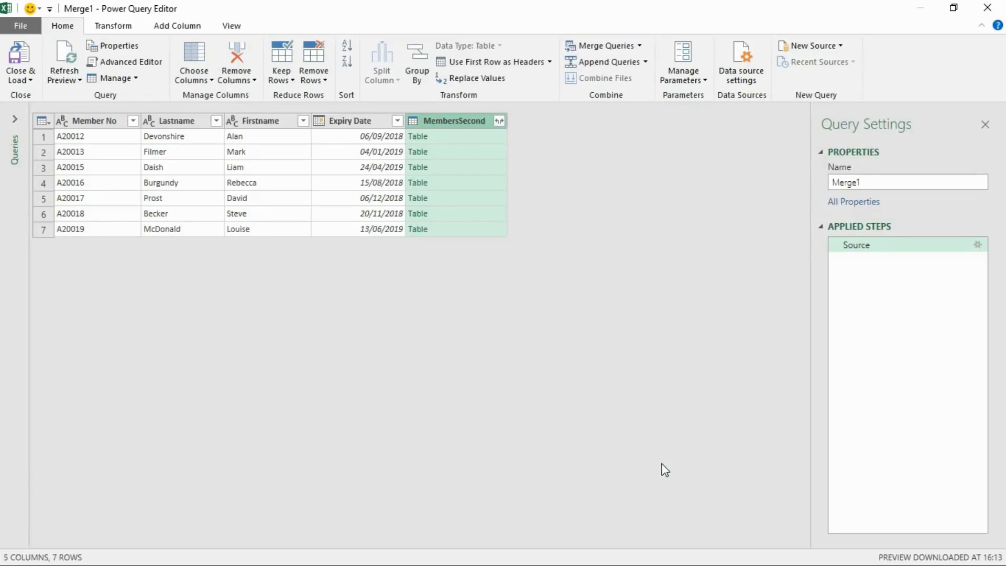
Rename the merged query as InnerJoin and load it to a new worksheet without the MembersSecond column
{"action": "left_click", "coordinate": [870, 181]}
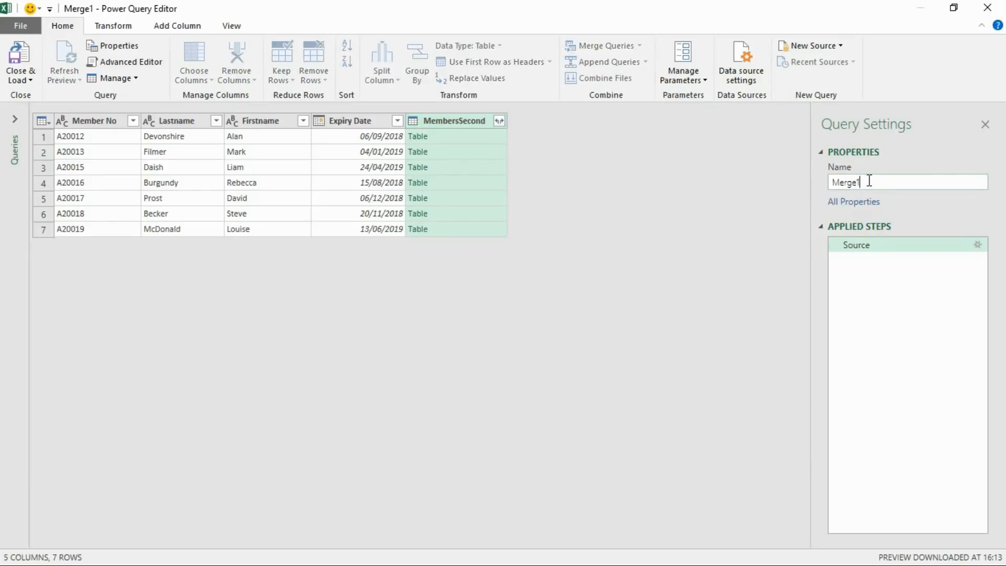
{"action": "left_click_drag", "start_coordinate": [859, 182], "coordinate": [833, 183]}
{"action": "key", "text": "BackSpace"}
{"action": "type", "text": "InnerJoin"}
{"action": "left_click", "coordinate": [30, 59]}
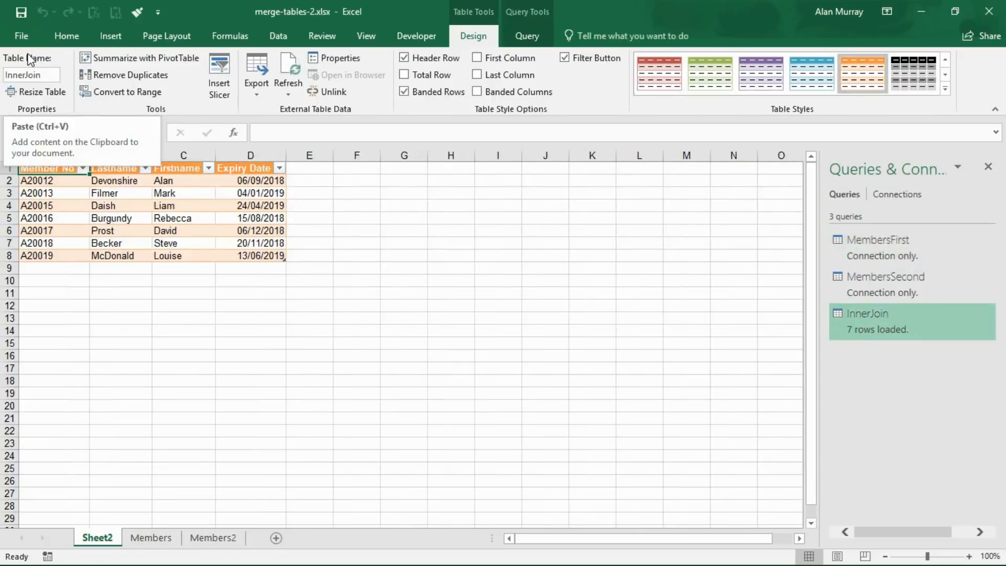
{"action": "left_click", "coordinate": [146, 219]}
{"action": "left_click", "coordinate": [186, 233]}
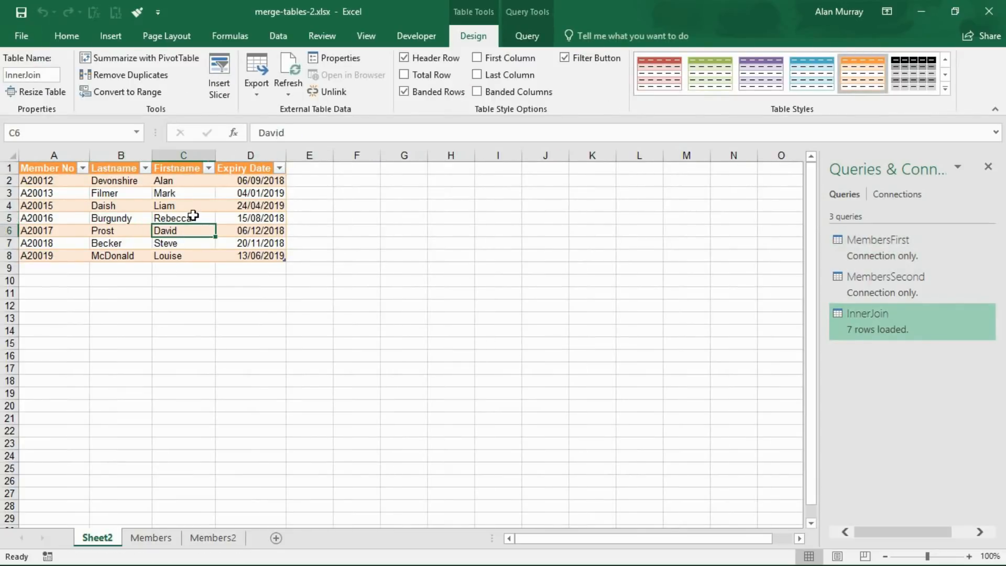
Compare the member rows on the Members sheet with the rows of the loaded InnerJoin table on Sheet2
{"action": "left_click", "coordinate": [193, 215]}
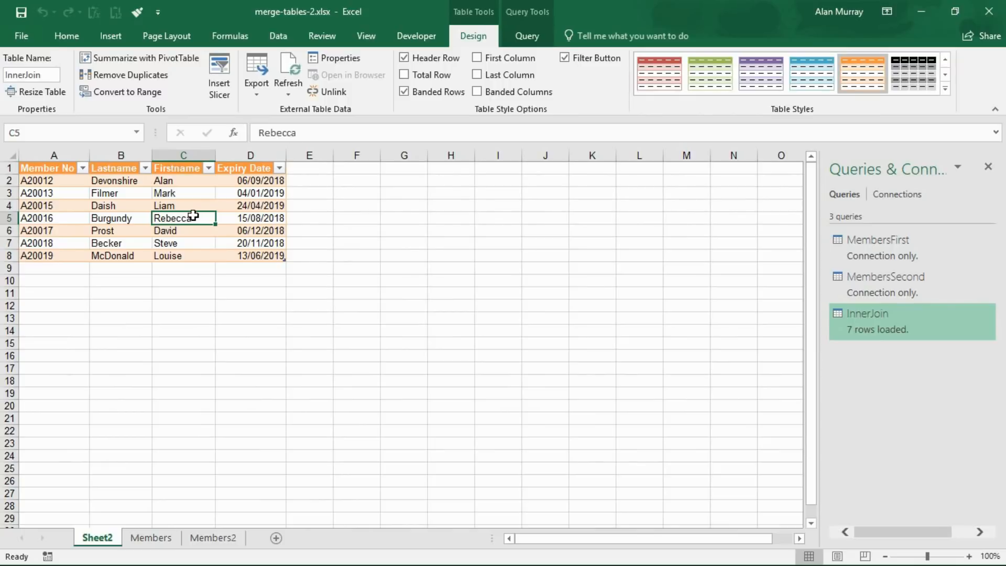
{"action": "left_click", "coordinate": [164, 543]}
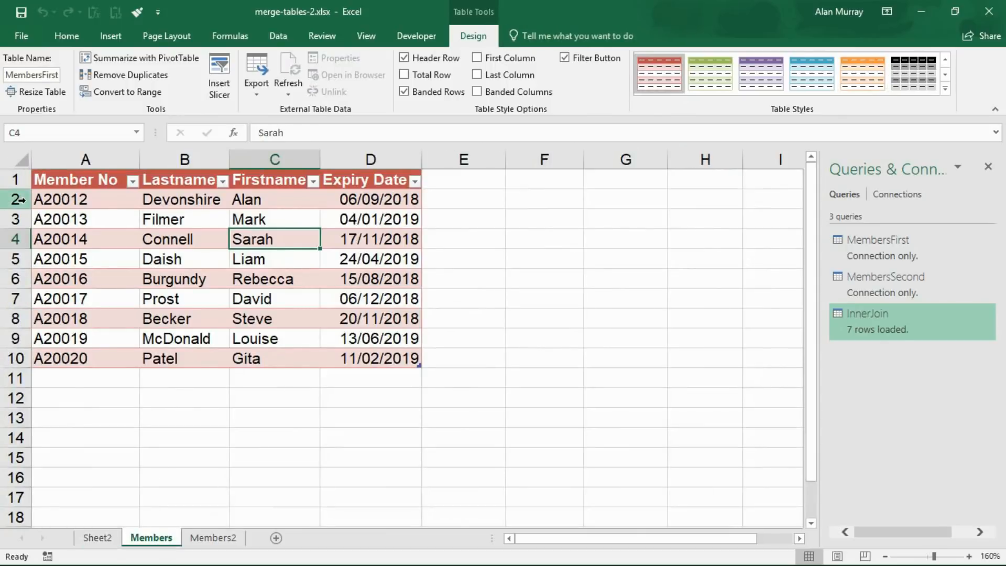
{"action": "left_click_drag", "start_coordinate": [19, 199], "coordinate": [16, 360]}
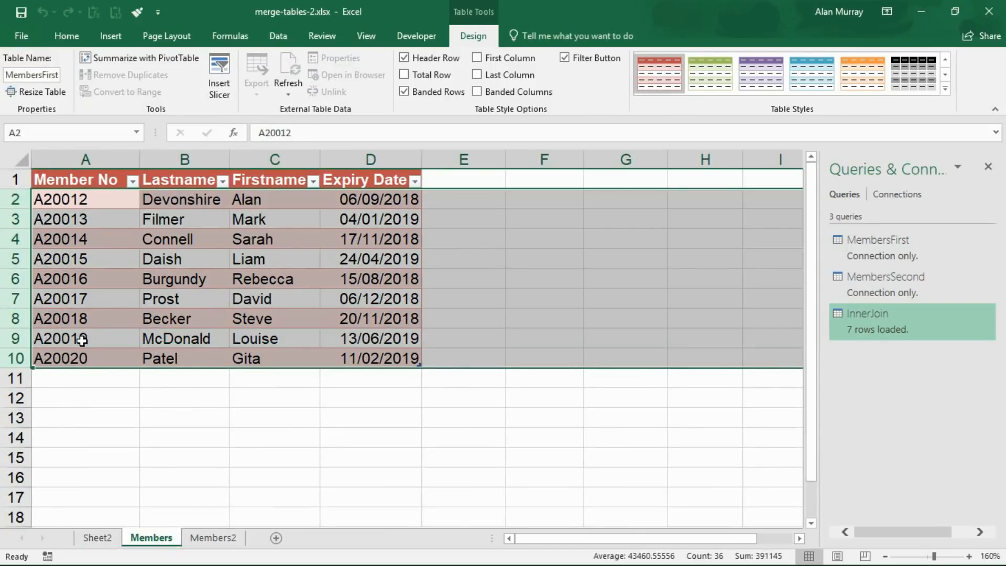
{"action": "left_click", "coordinate": [76, 340]}
{"action": "left_click", "coordinate": [100, 537]}
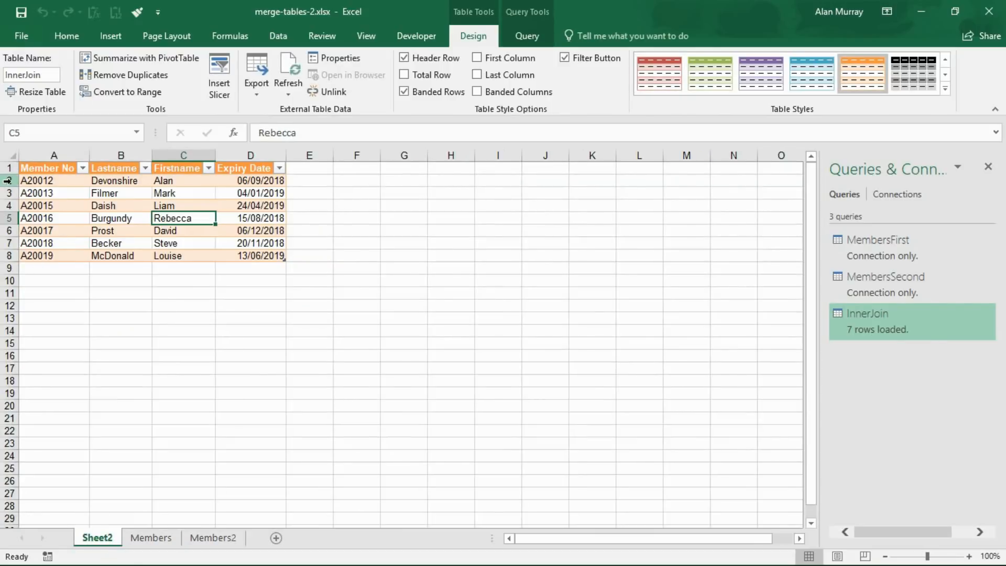
{"action": "left_click_drag", "start_coordinate": [7, 180], "coordinate": [12, 255]}
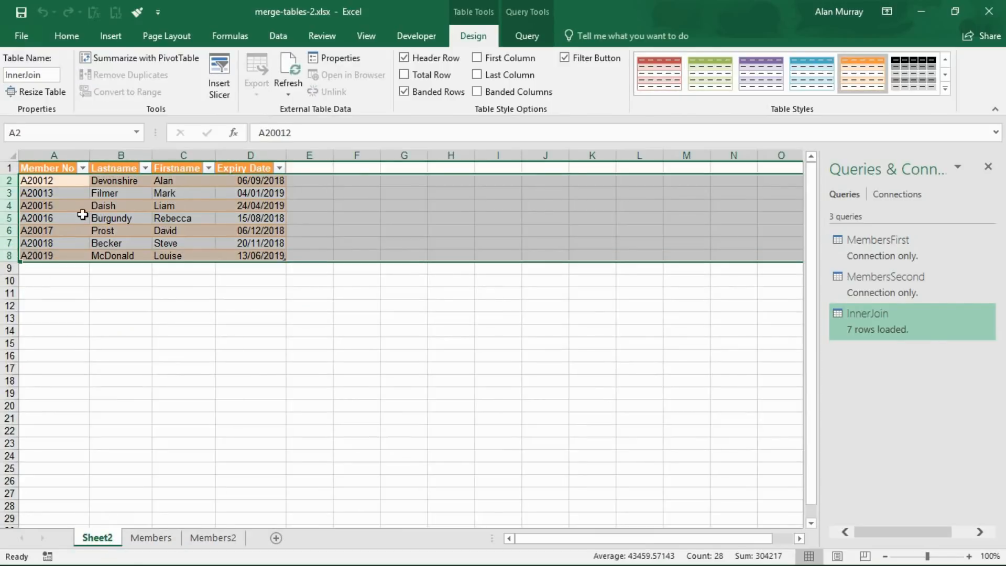
{"action": "left_click", "coordinate": [117, 208]}
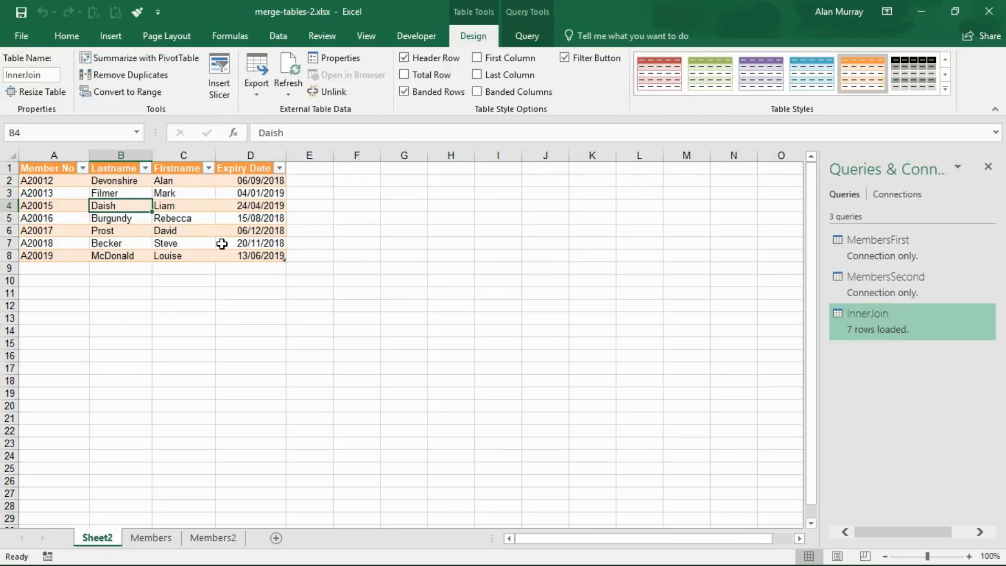